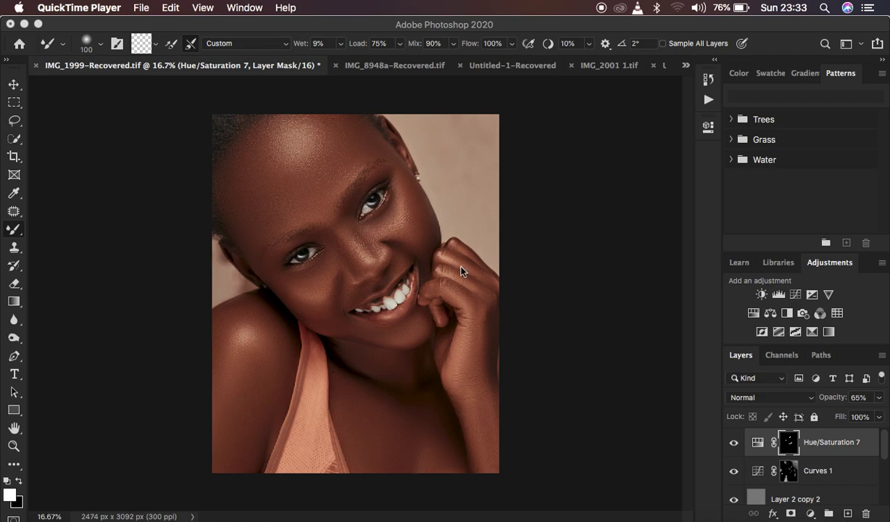
Step: Add a Color Lookup layer using Candlelight.CUBE to give the portrait a warm sepia tone
click(811, 513)
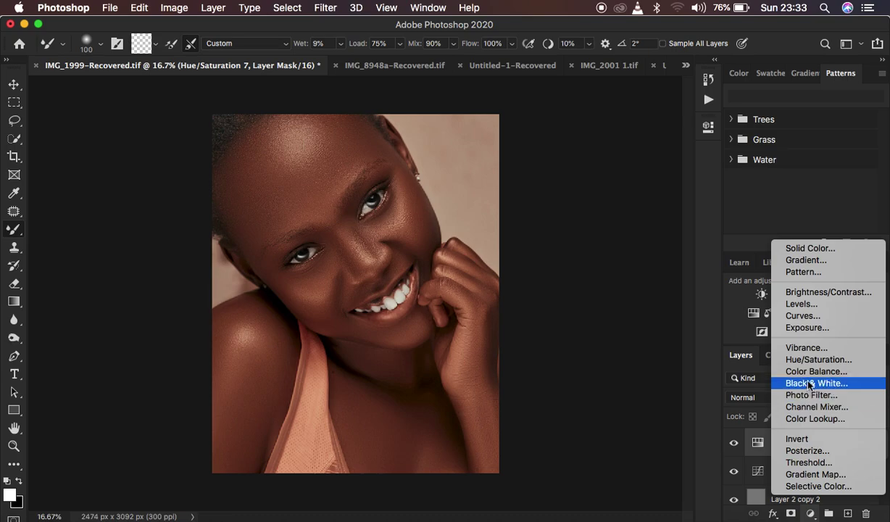
click(622, 313)
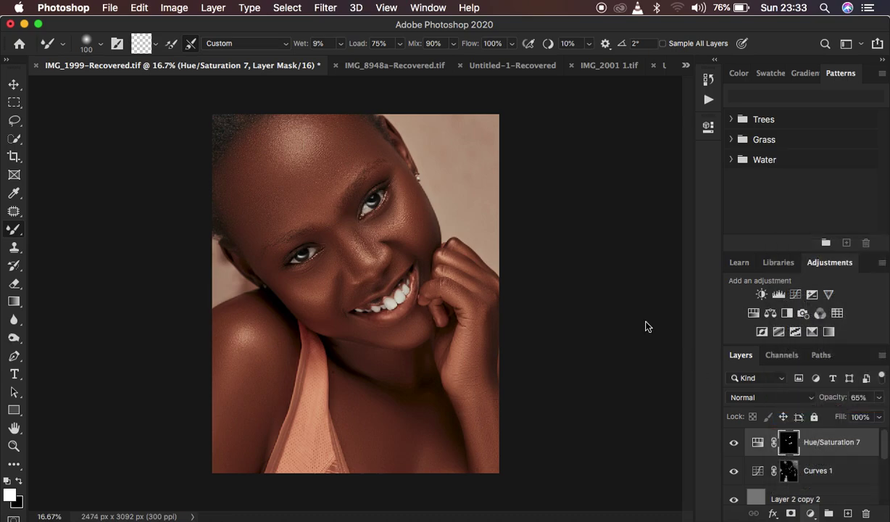
click(594, 168)
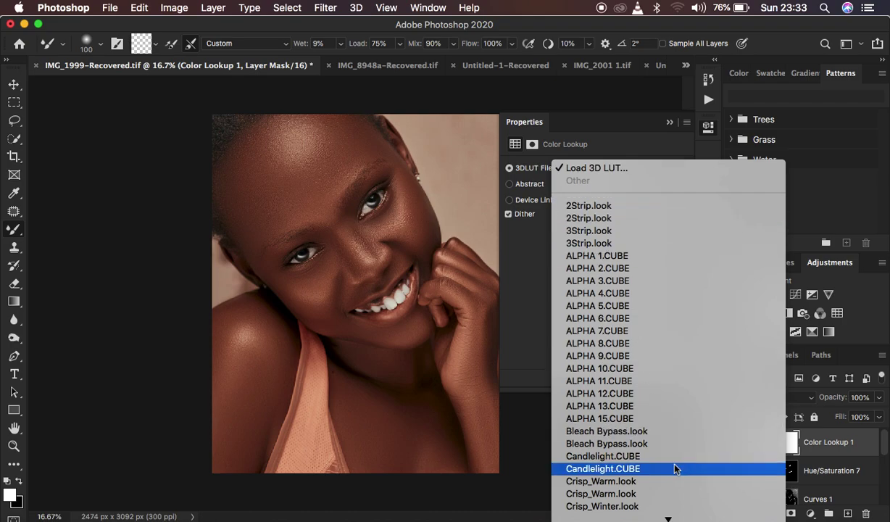
click(629, 469)
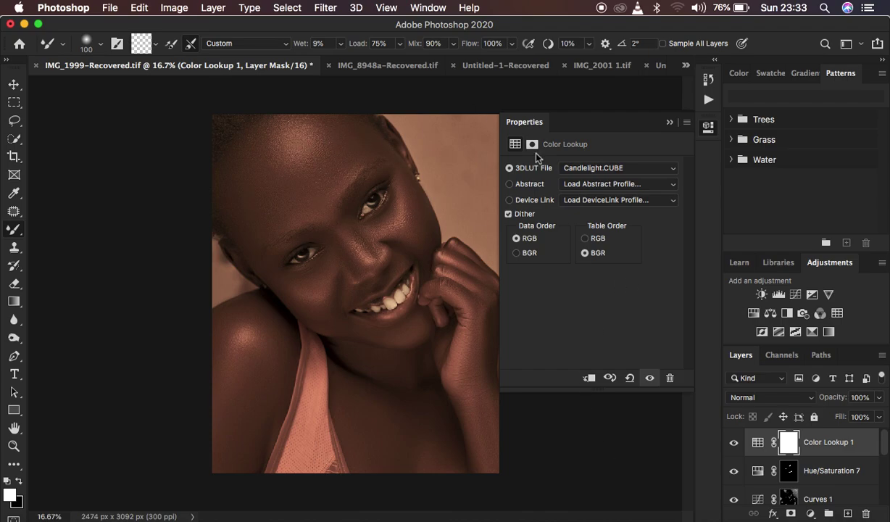
click(670, 123)
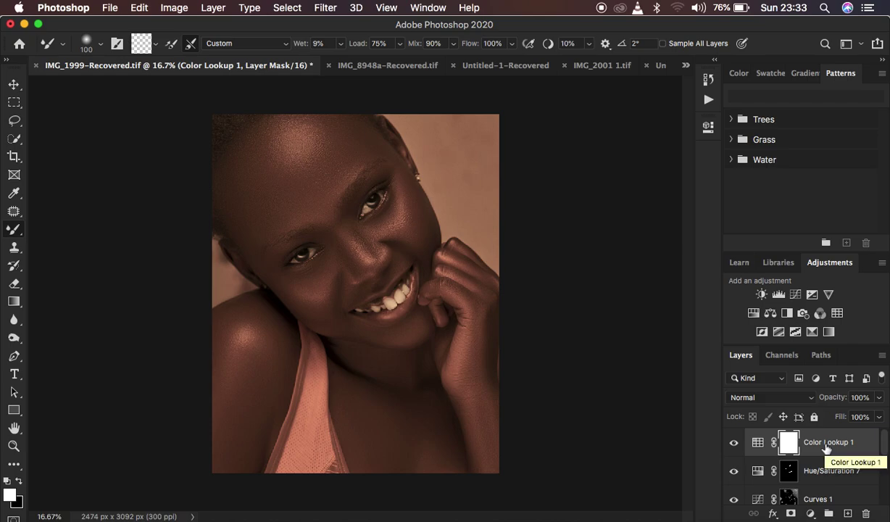
Step: Delete Color Lookup 1, then toggle a Background-only view to compare before and after
key(Delete)
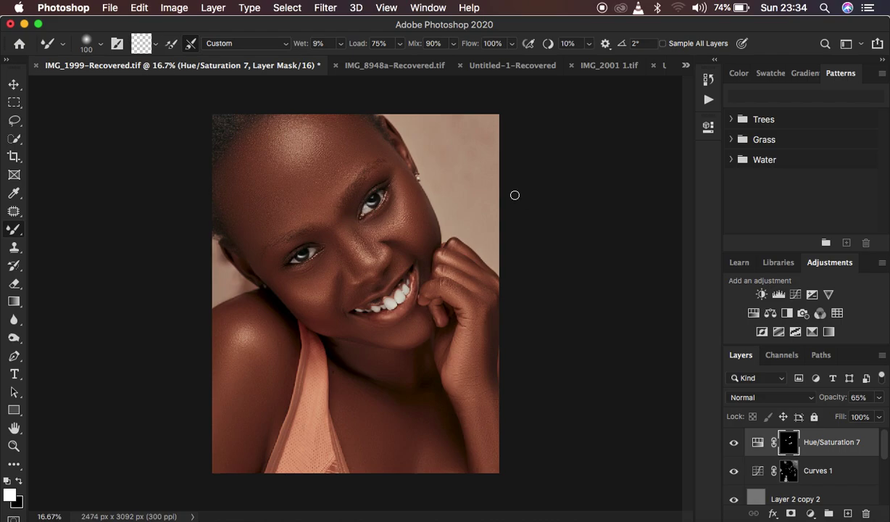
scroll(795, 472, down, 5)
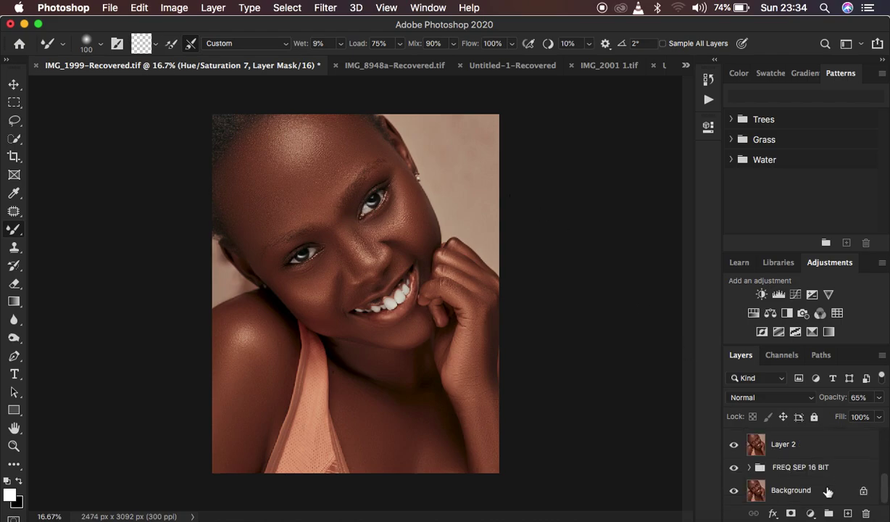
alt+click(734, 491)
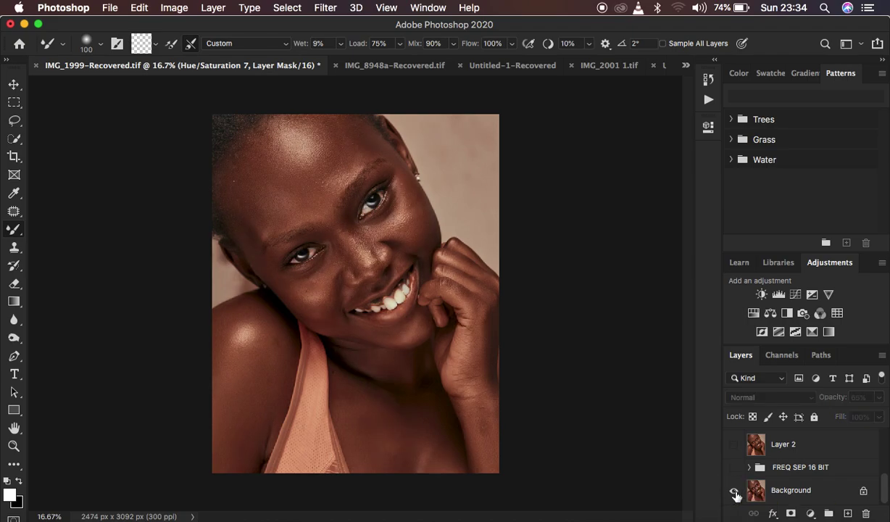
alt+click(734, 493)
alt+click(734, 493)
alt+click(735, 493)
alt+click(734, 493)
alt+click(734, 493)
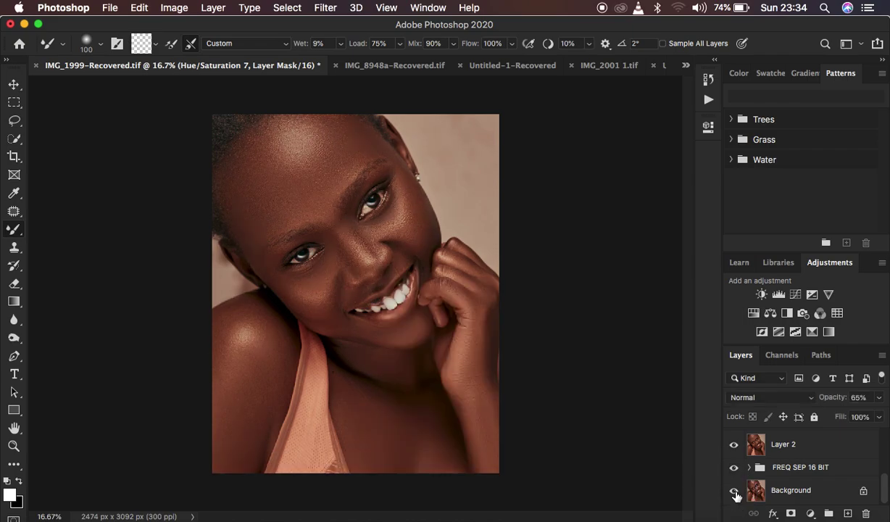
scroll(797, 461, up, 3)
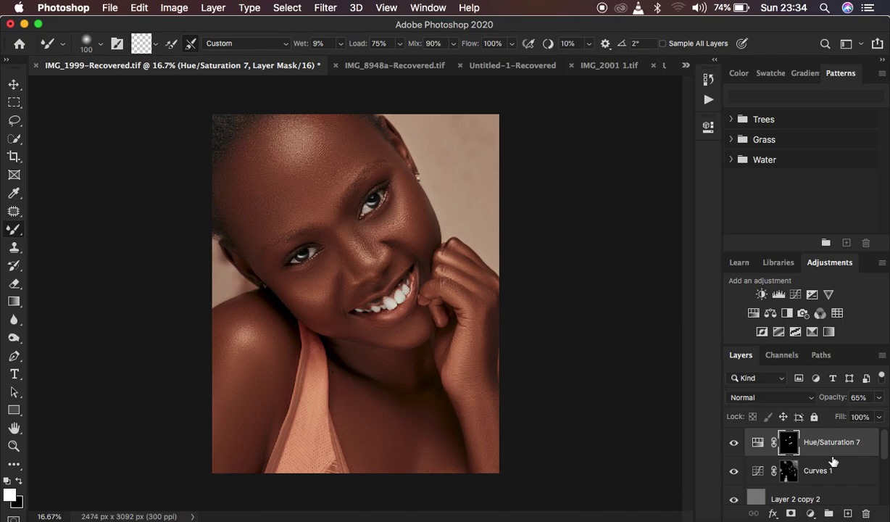
scroll(831, 469, down, 2)
scroll(831, 471, up, 2)
Step: Flatten the image so the portrait sits on a single Background layer
key(super+alt+g)
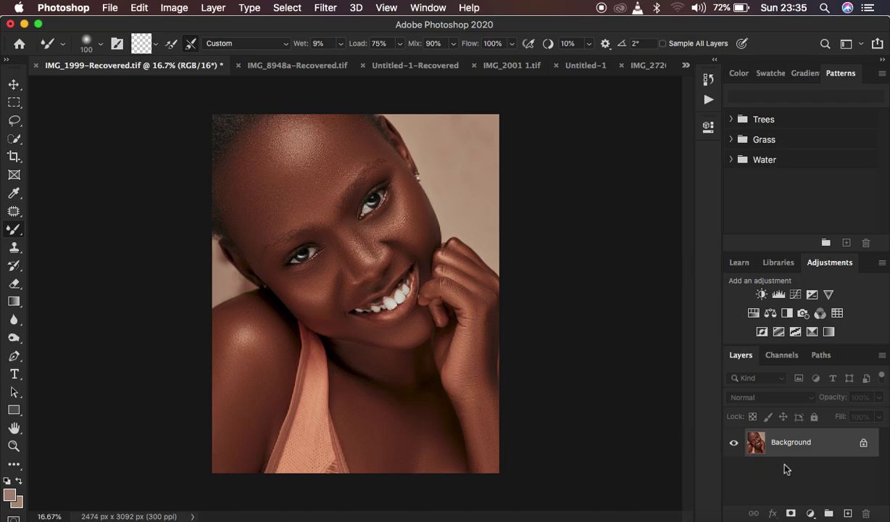
Step: Add a Hue/Saturation 1 adjustment layer at default settings above the Background
click(811, 513)
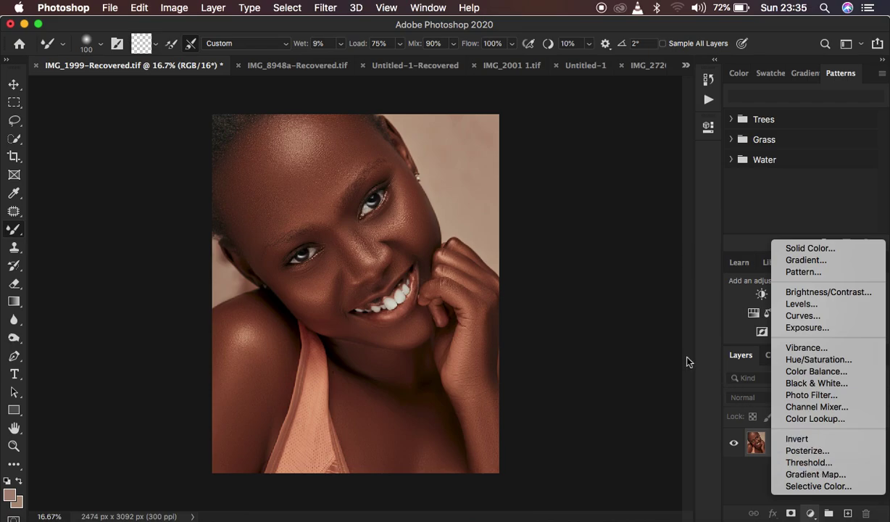
click(624, 290)
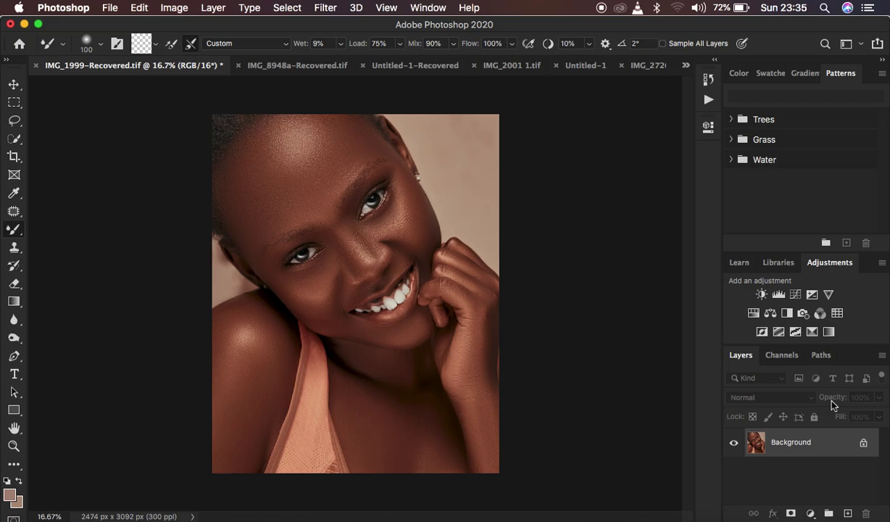
click(811, 513)
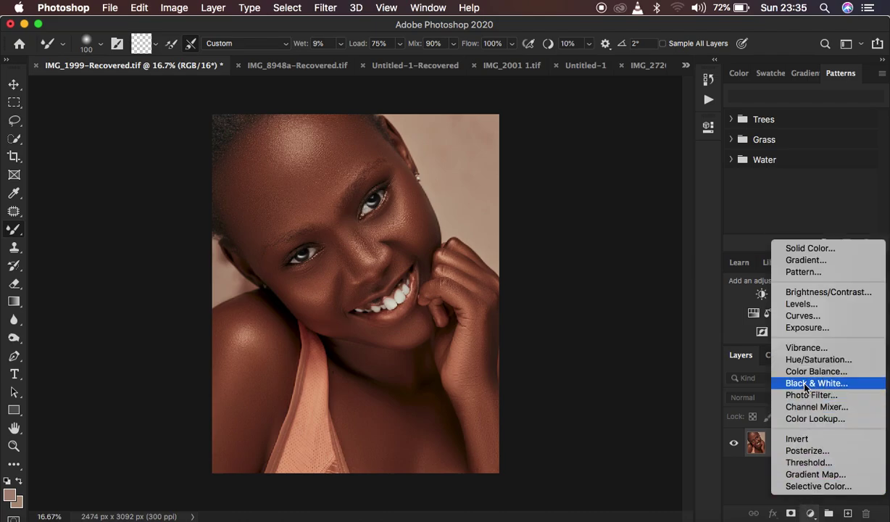
click(803, 360)
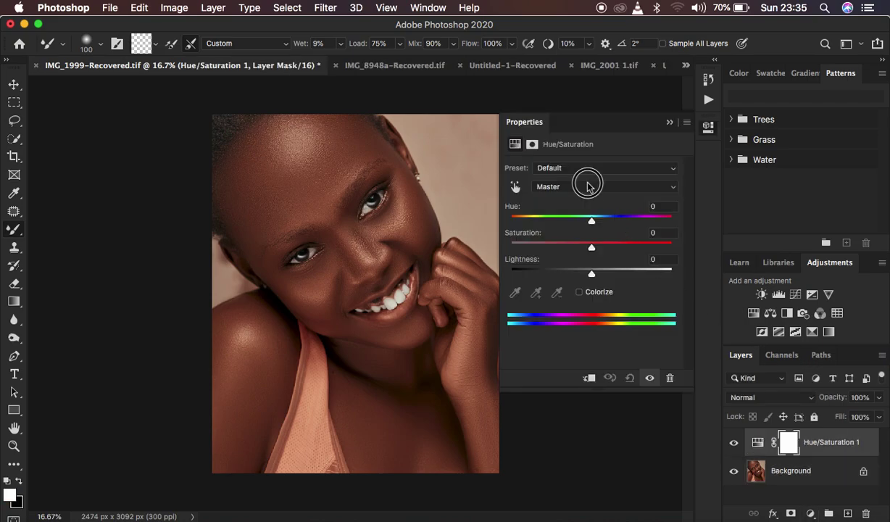
Step: Restrict Hue/Saturation to Reds with Lightness -32, then add a Black & White layer
click(587, 186)
click(588, 193)
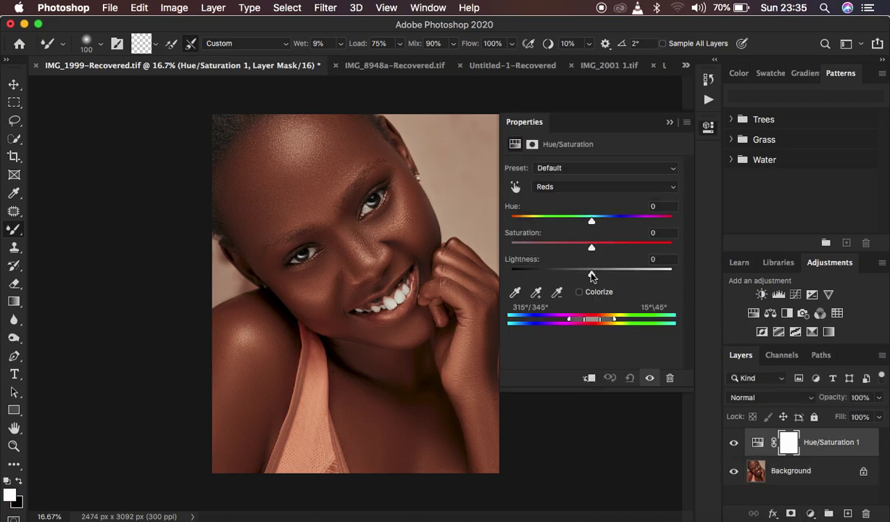
drag(592, 274, 569, 271)
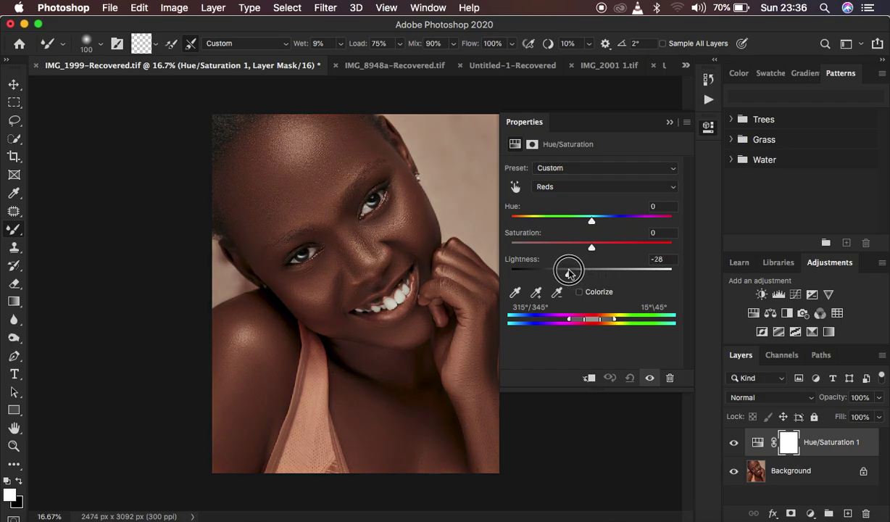
drag(569, 273, 566, 272)
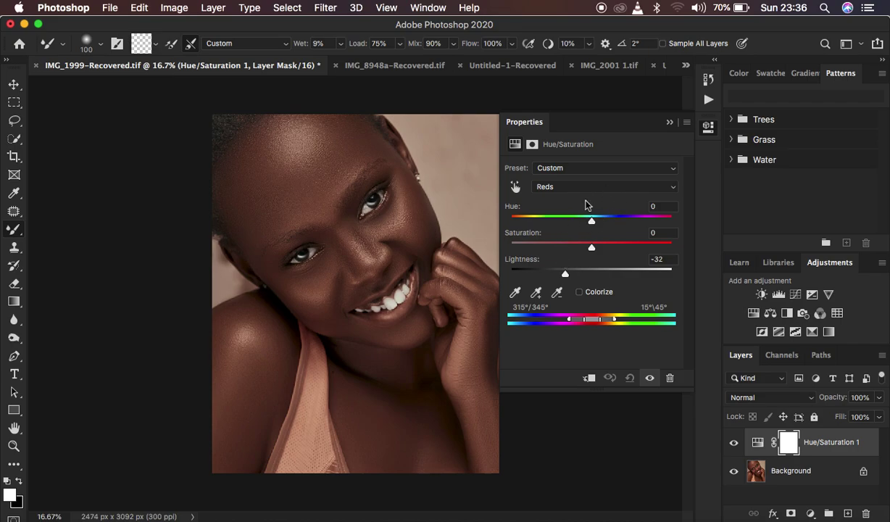
click(811, 514)
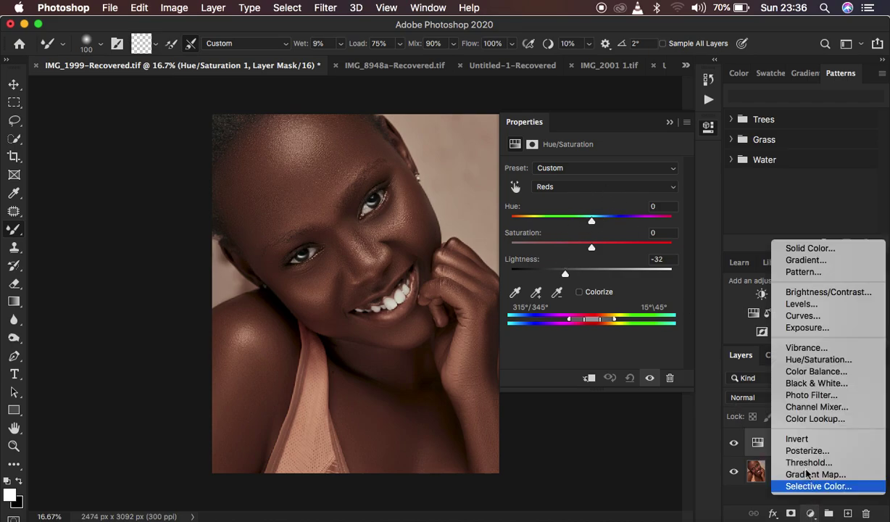
click(797, 374)
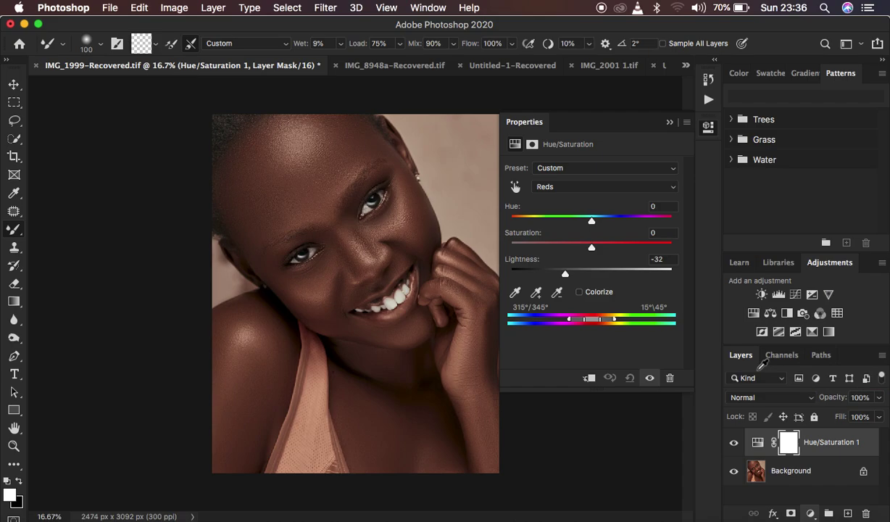
Step: Set Black & White 1 to Multiply blending at 6% opacity
click(754, 398)
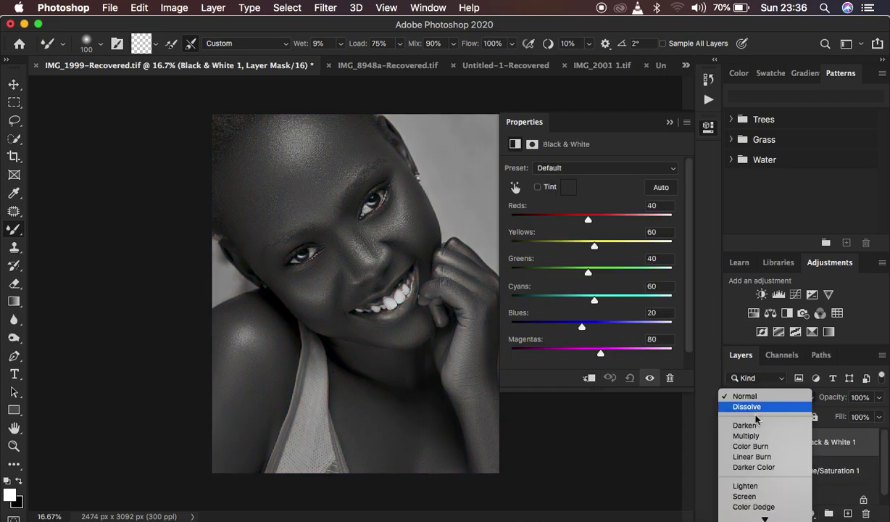
click(759, 436)
drag(831, 396, 748, 397)
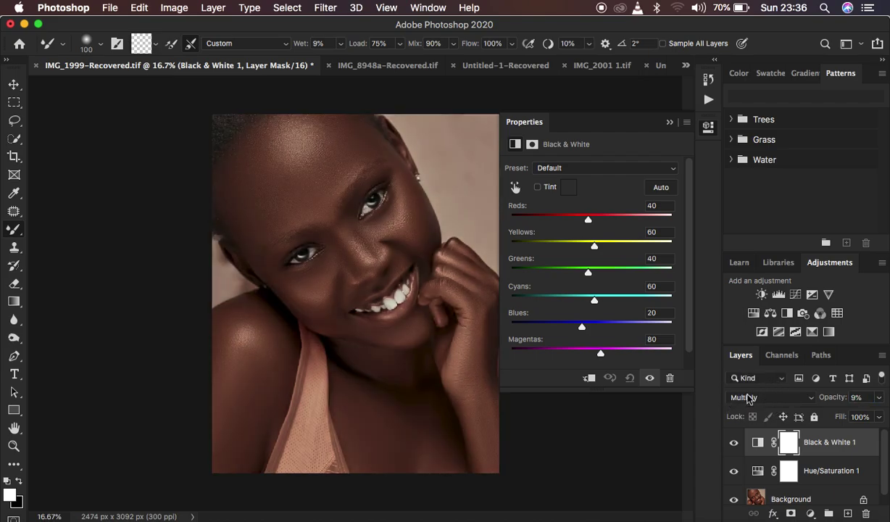
click(748, 398)
click(748, 398)
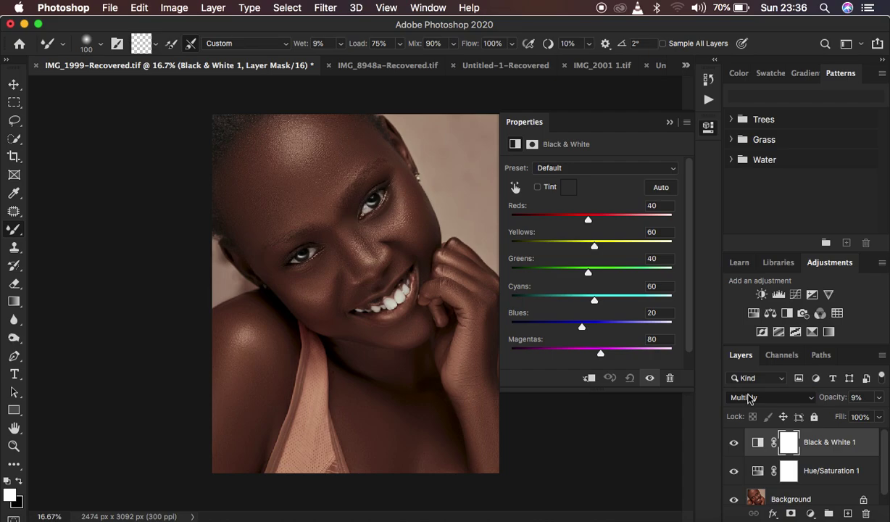
click(832, 399)
drag(834, 404, 838, 400)
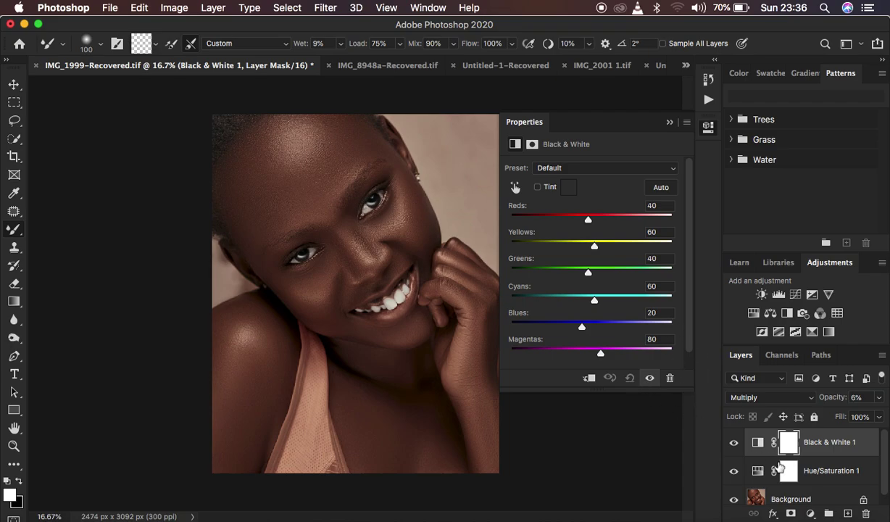
click(810, 513)
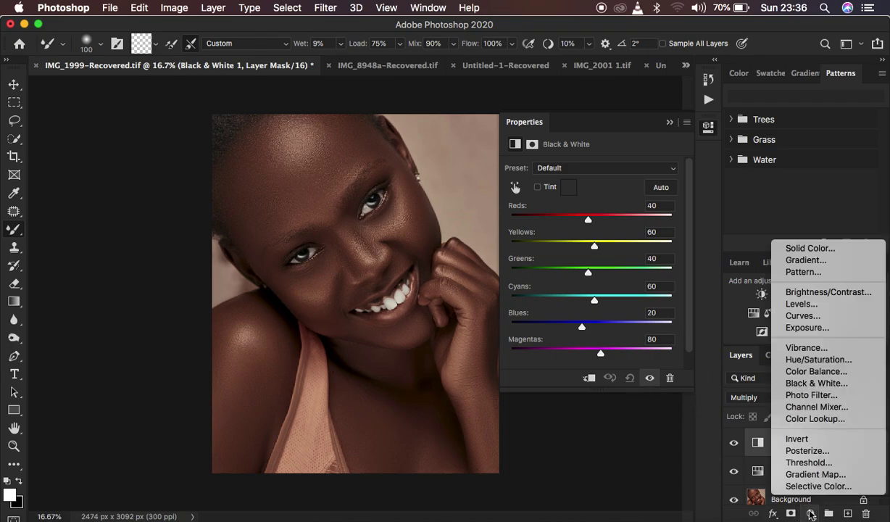
Step: Add a Selective Color layer adjusting Blacks with Yellow -2% and Black +2%
click(810, 485)
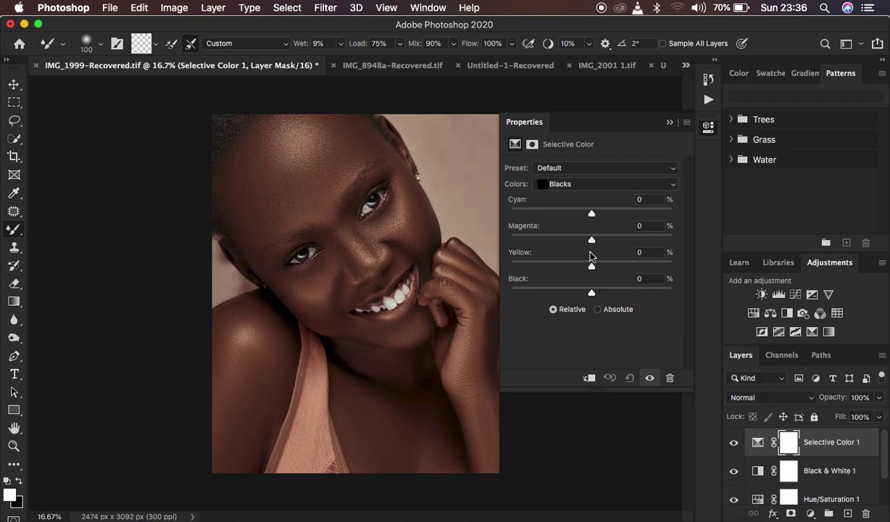
click(580, 184)
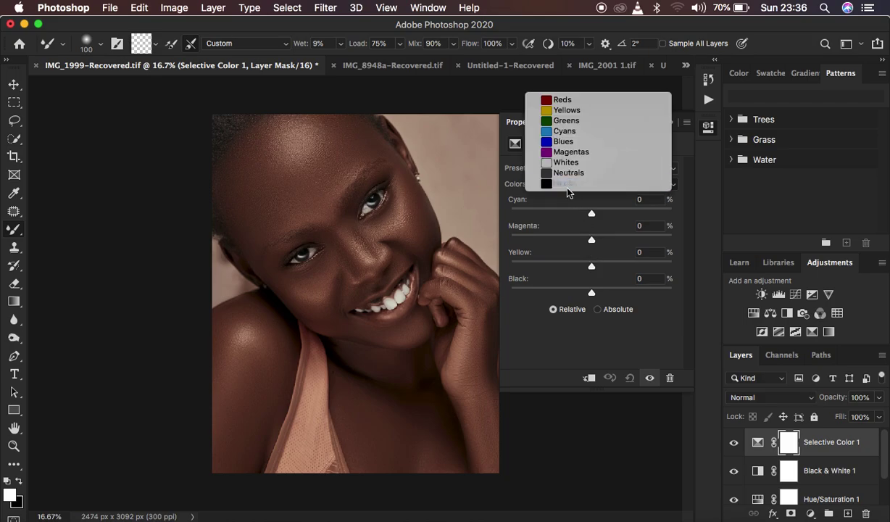
click(611, 298)
drag(592, 292, 593, 294)
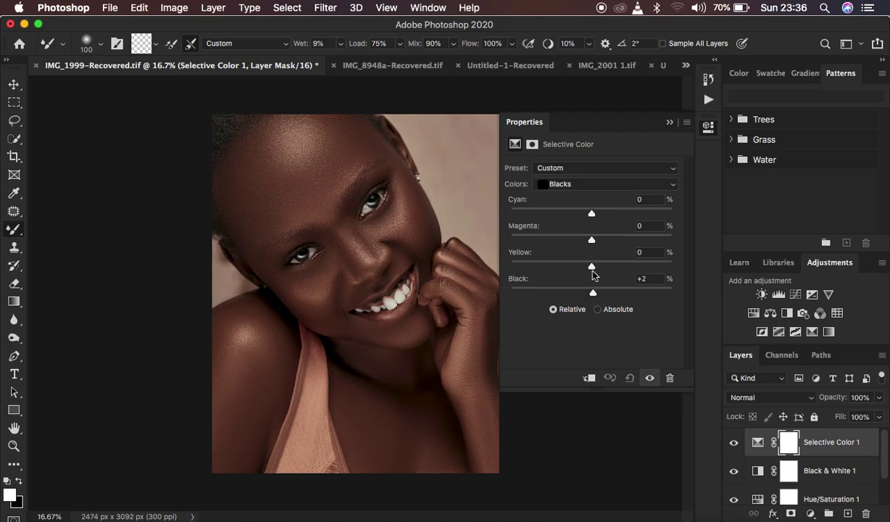
drag(591, 270, 590, 271)
click(669, 122)
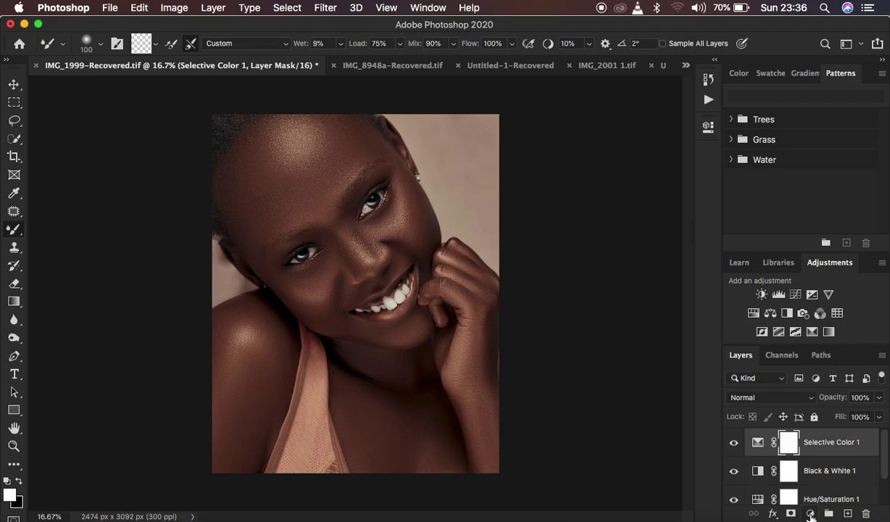
click(811, 514)
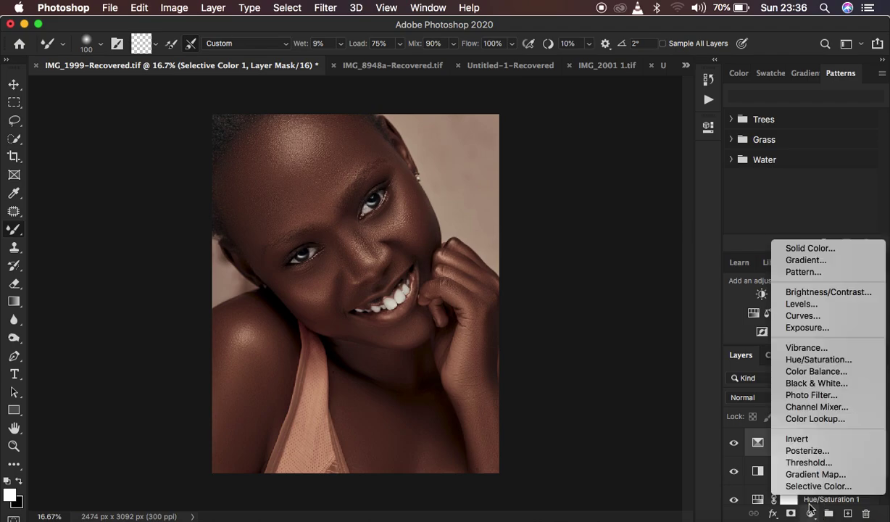
Step: Add a Color Balance layer with Highlights Cyan/Red -3 and Magenta/Green +3
click(815, 371)
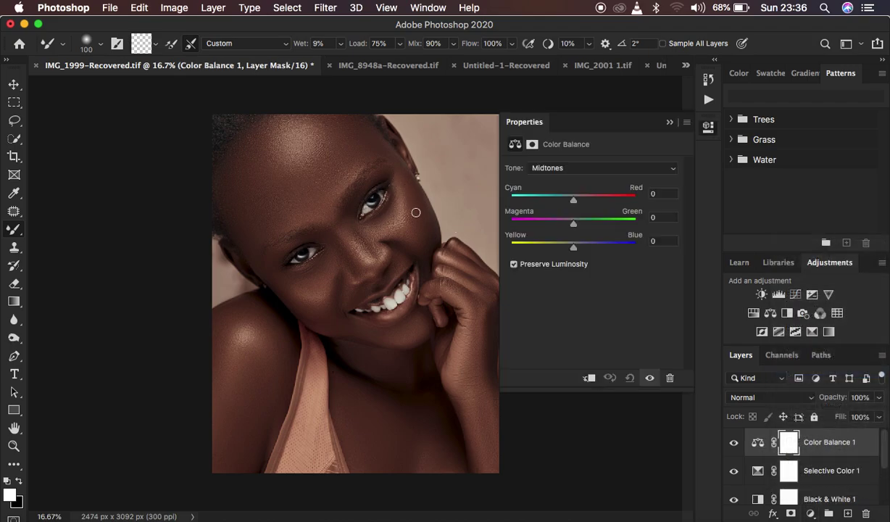
click(560, 169)
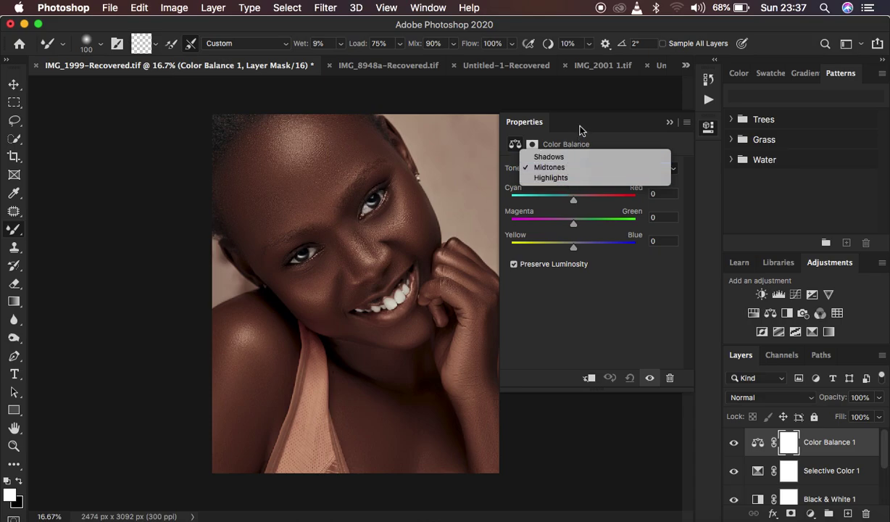
click(566, 178)
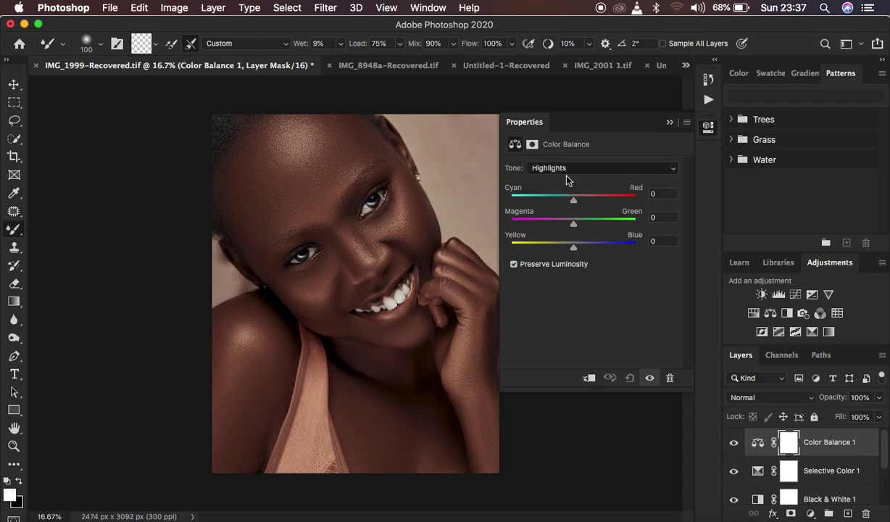
drag(574, 199, 571, 203)
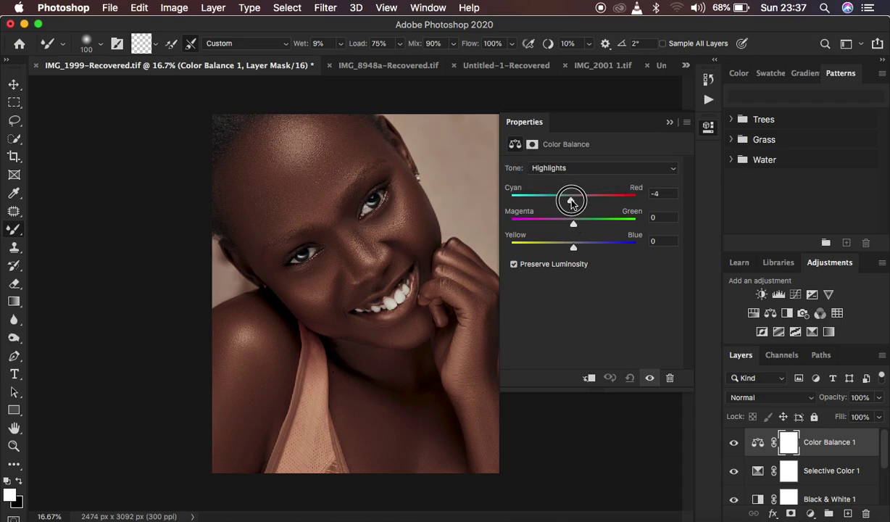
drag(571, 201, 575, 226)
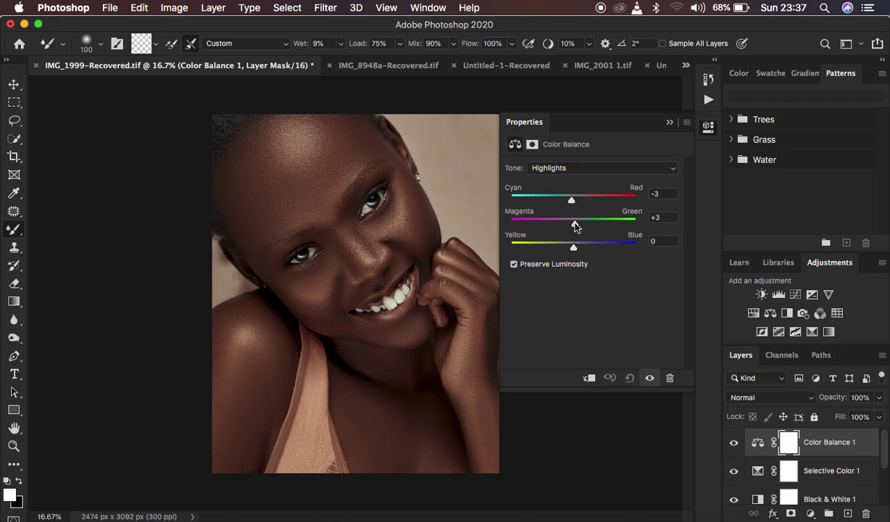
Step: Set the Color Balance Shadows Yellow/Blue value to +2
click(548, 167)
click(554, 145)
drag(573, 247, 574, 250)
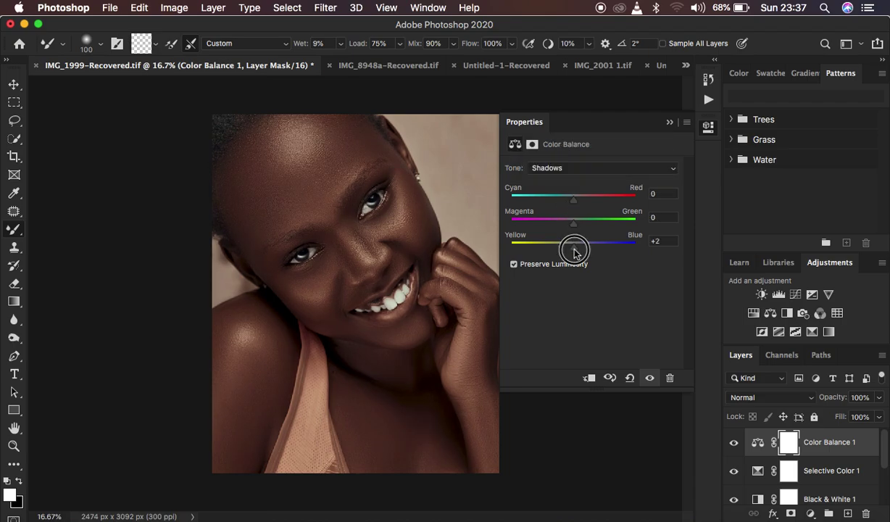
drag(574, 251, 574, 253)
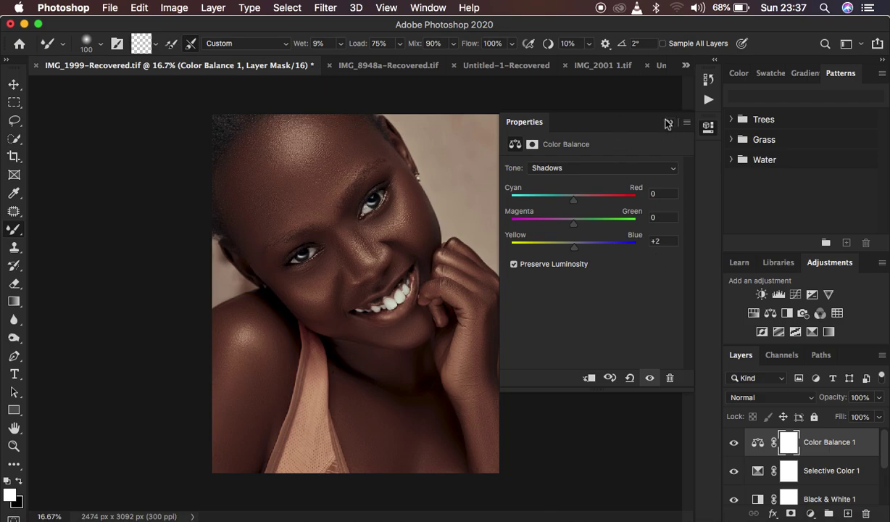
click(667, 123)
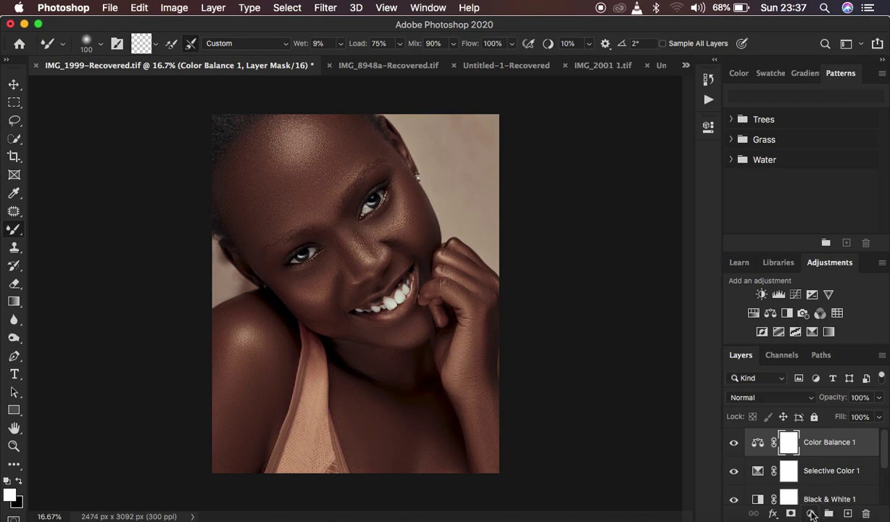
click(810, 513)
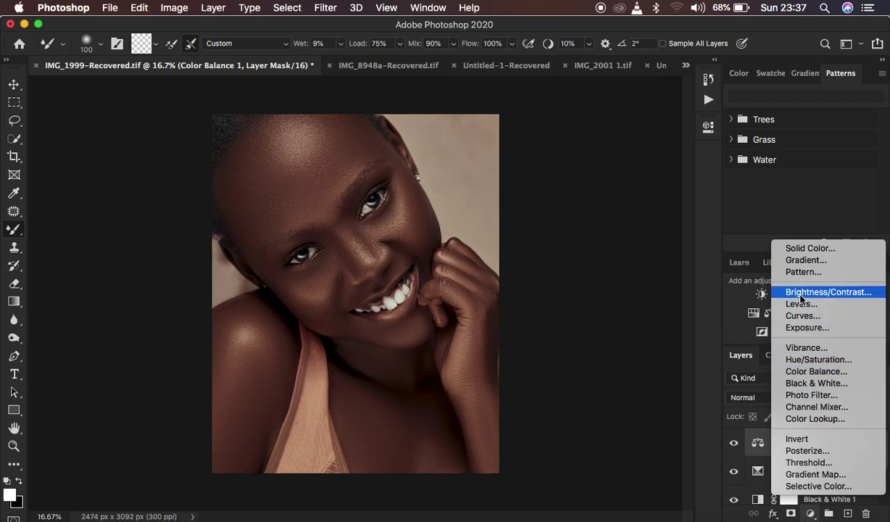
Step: Add a Brightness/Contrast layer with Contrast set to 7
click(619, 275)
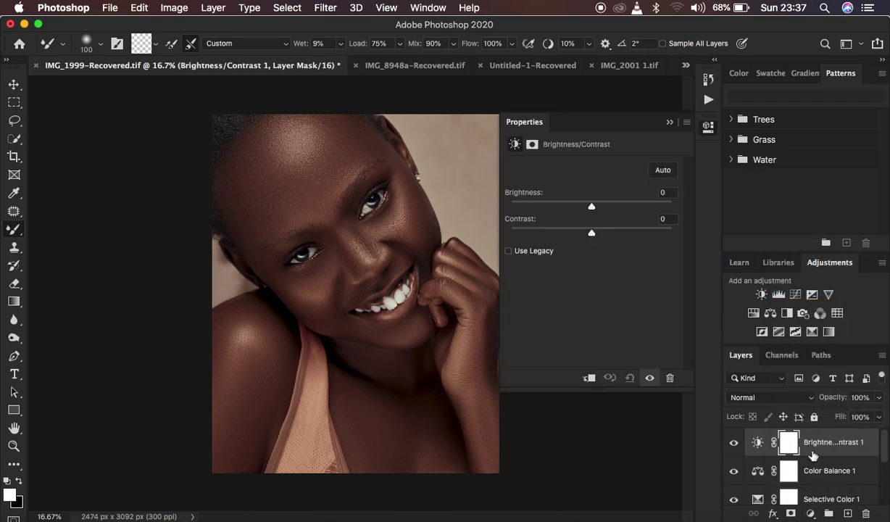
drag(591, 233, 600, 236)
click(670, 122)
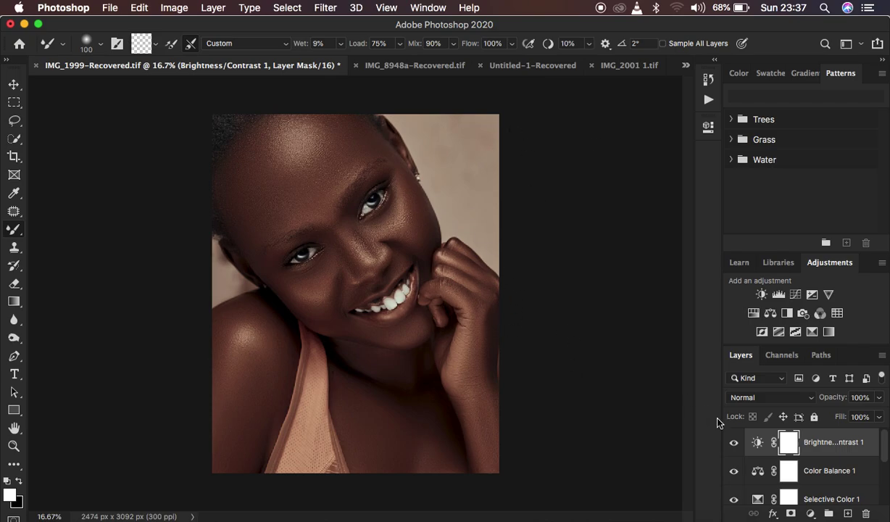
Step: Toggle a Background-only view repeatedly to compare the graded portrait before and after
scroll(836, 481, down, 3)
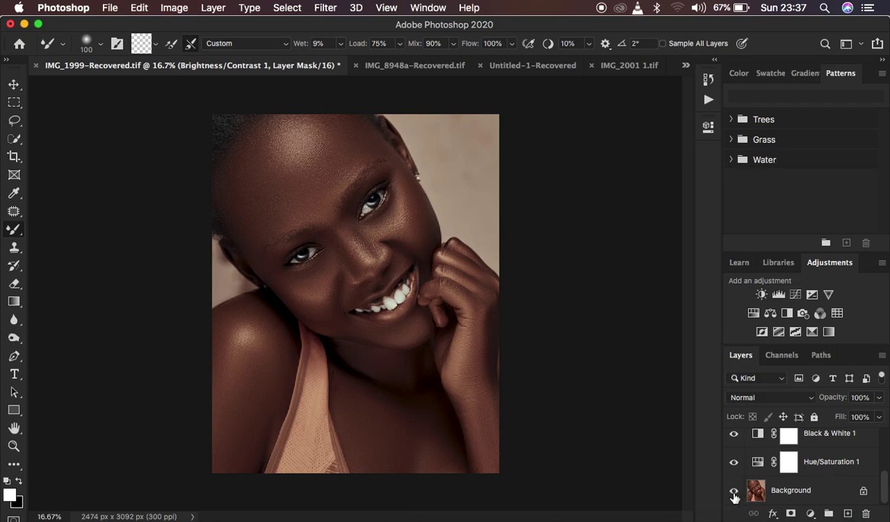
alt+click(734, 492)
alt+click(734, 492)
alt+click(733, 492)
alt+click(733, 492)
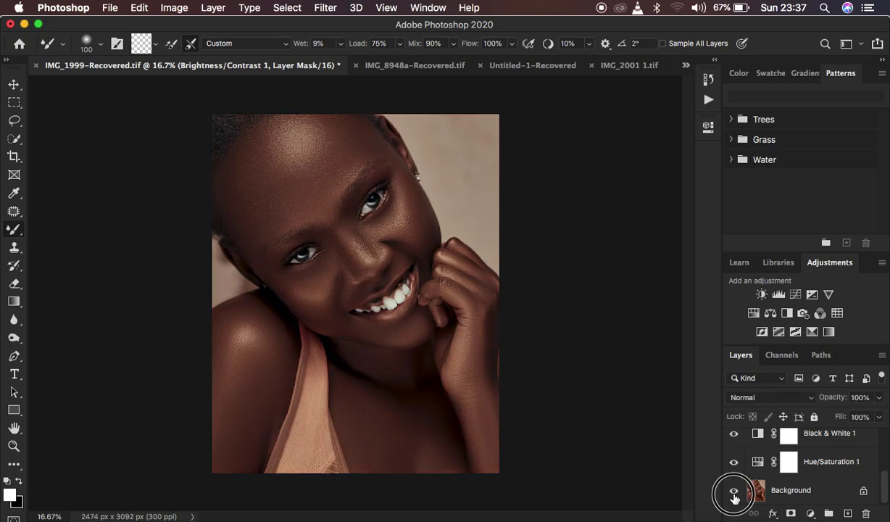
alt+click(733, 492)
alt+click(733, 492)
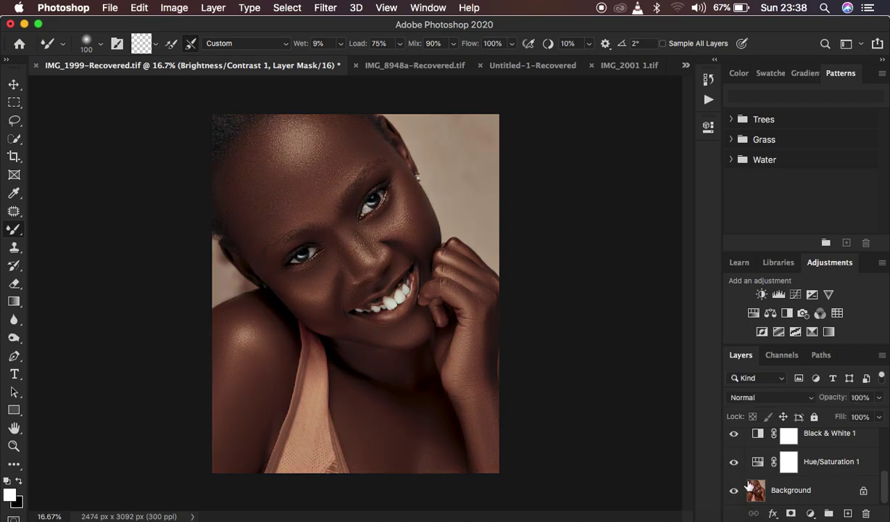
scroll(849, 464, up, 3)
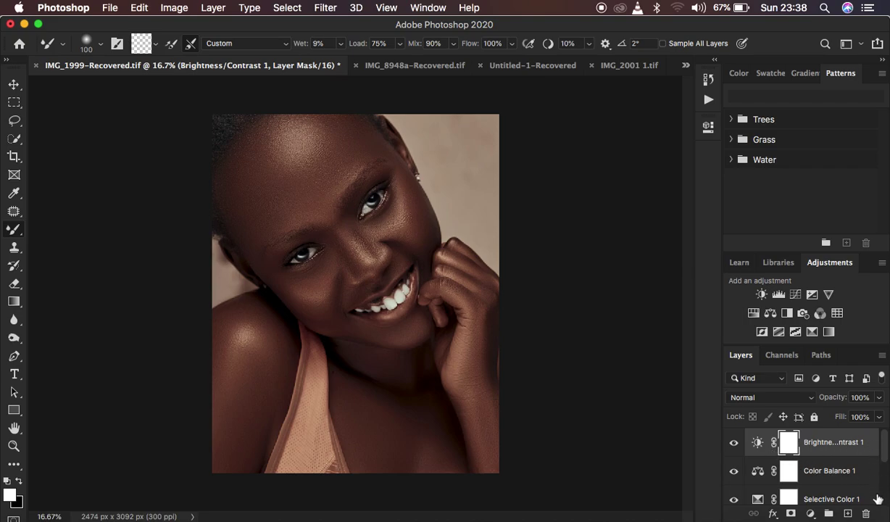
scroll(845, 477, down, 3)
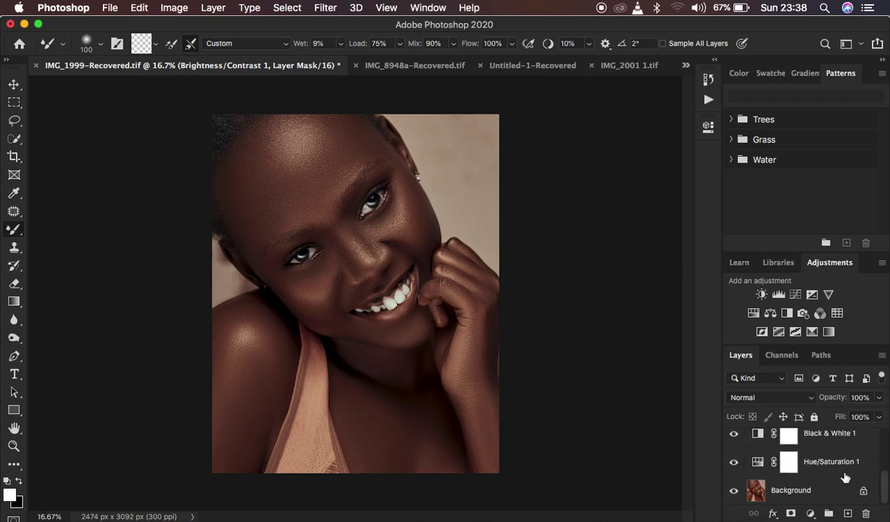
scroll(845, 477, up, 3)
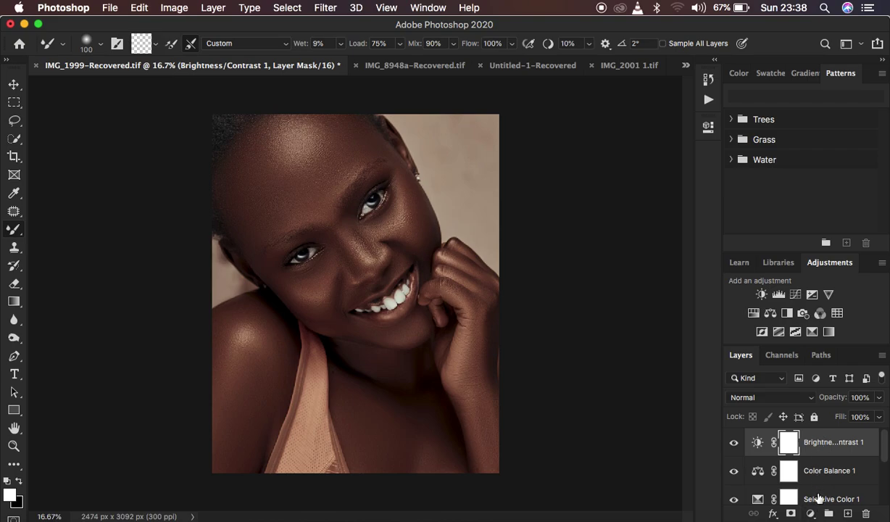
scroll(844, 478, down, 3)
scroll(843, 478, up, 3)
scroll(843, 479, down, 2)
scroll(843, 478, up, 2)
scroll(843, 478, down, 3)
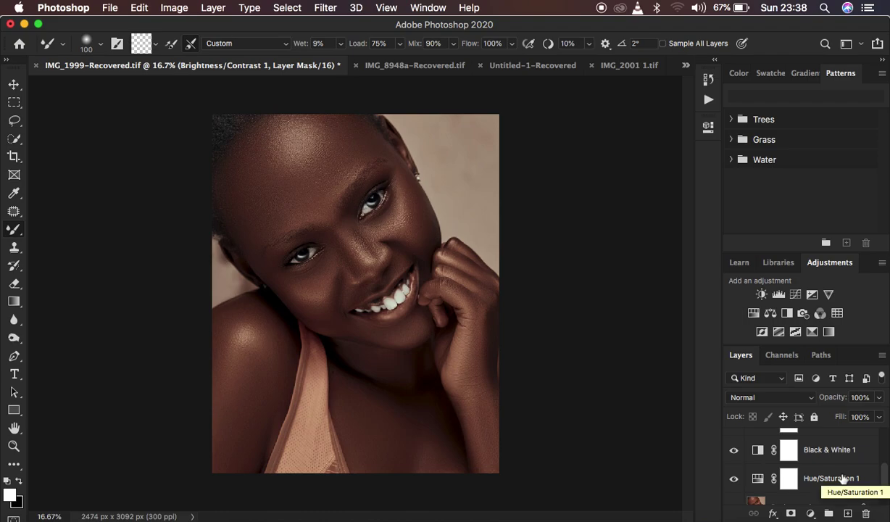
scroll(843, 478, up, 2)
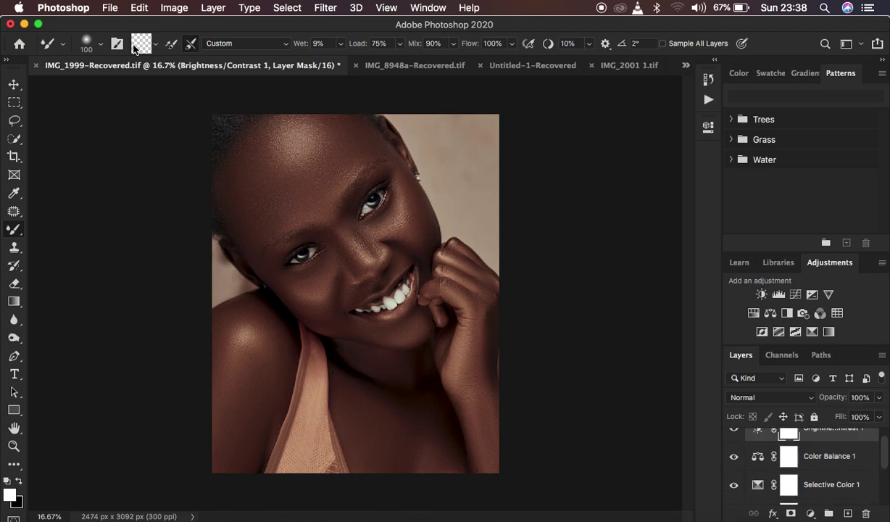
Step: Start the File > Export > Color Lookup Tables export and move its dialog off the face
click(109, 8)
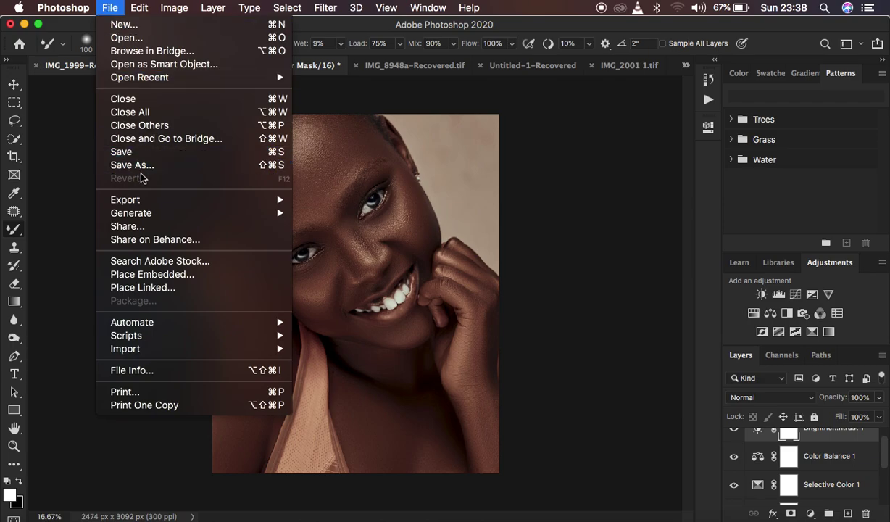
mouse_move(147, 206)
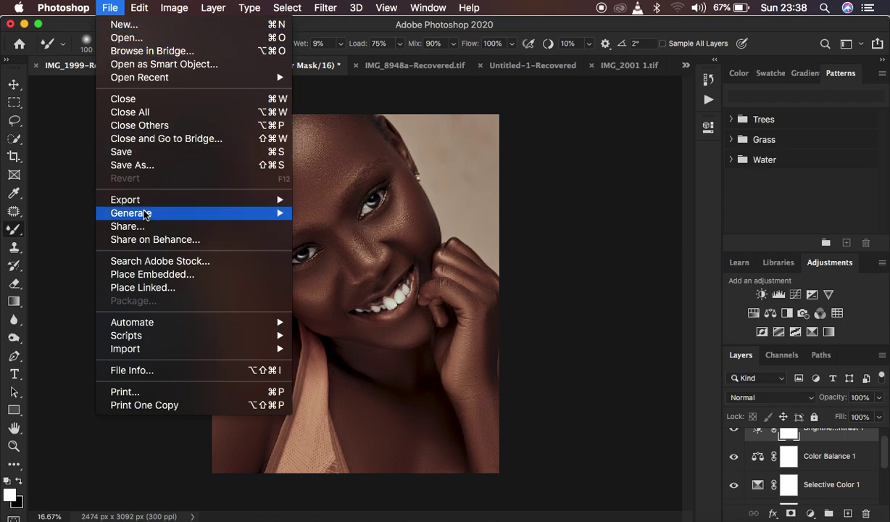
click(369, 304)
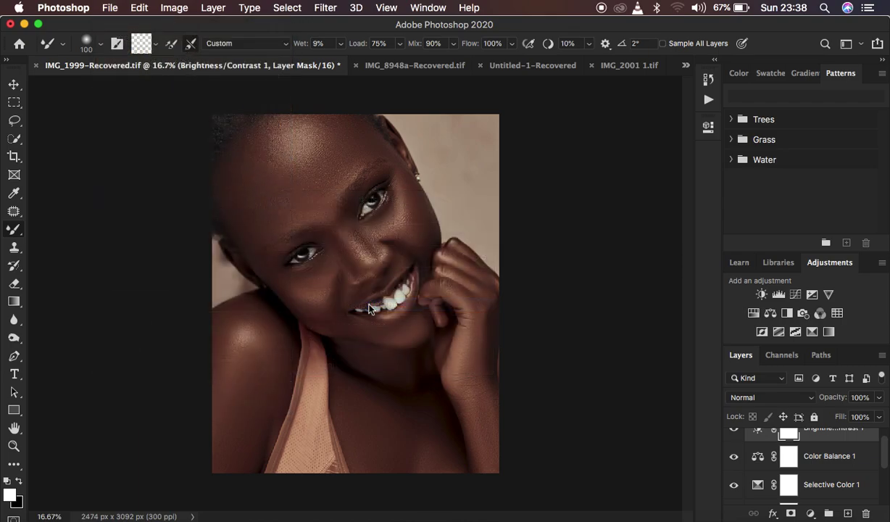
click(430, 168)
drag(430, 168, 532, 92)
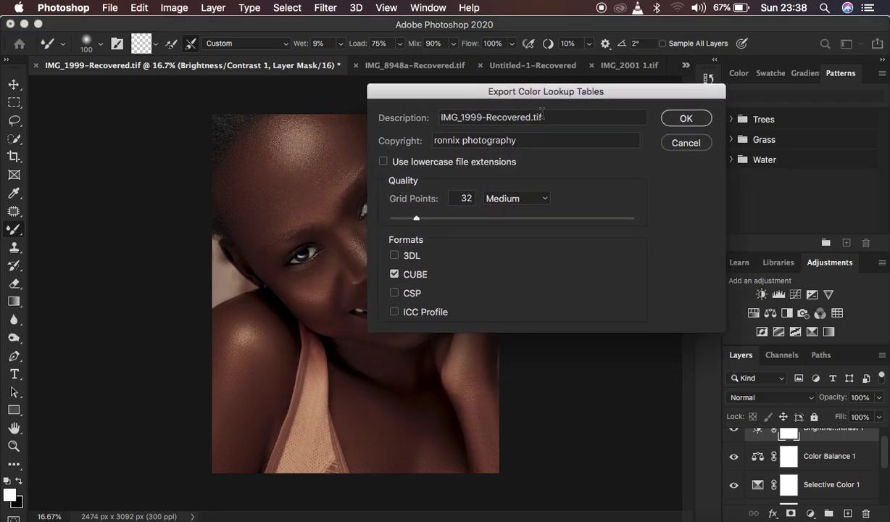
Step: Set the LUT description to 'melanin lut', keep Medium quality, and confirm the CUBE export
drag(550, 119, 418, 119)
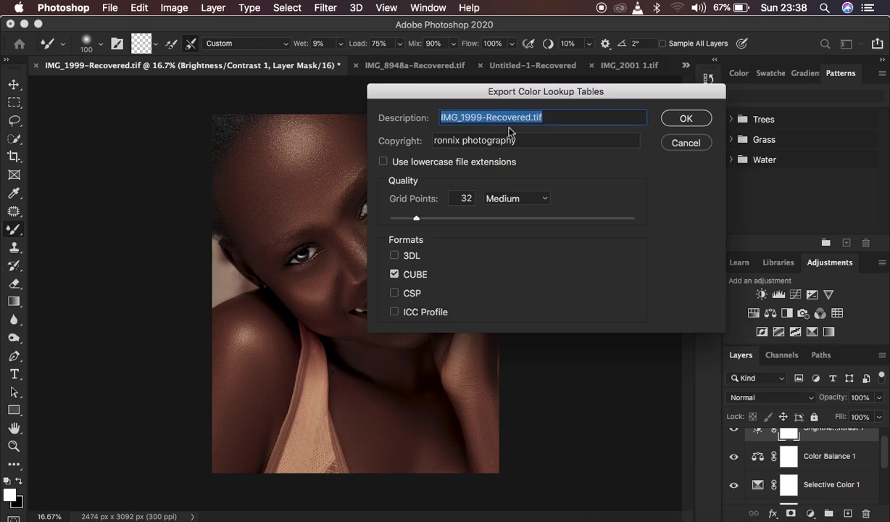
text(melanin lut)
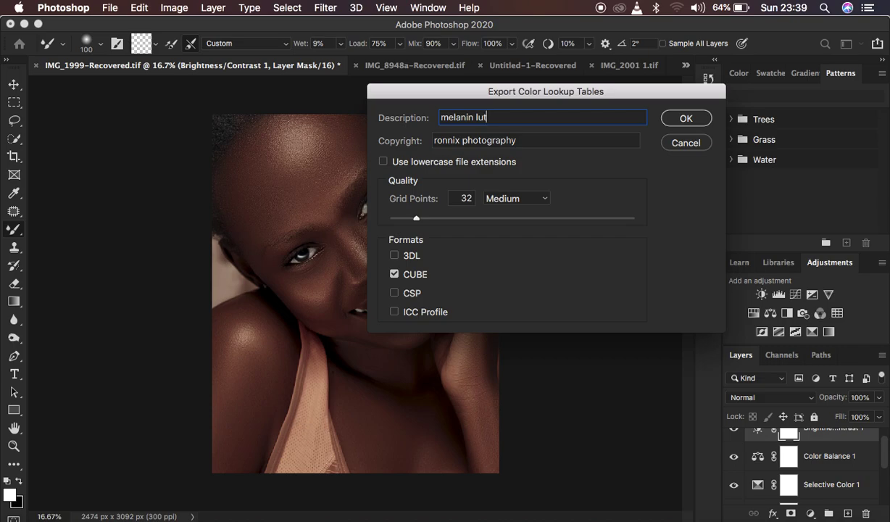
key(super+a)
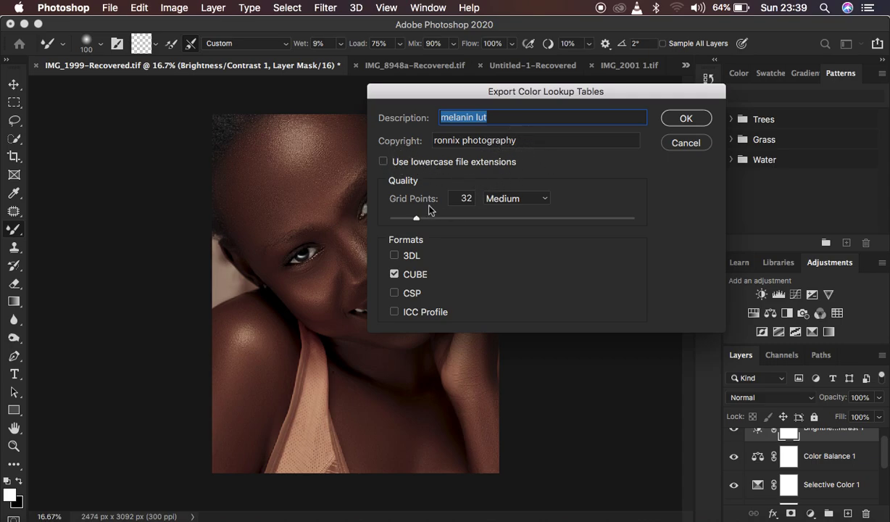
click(492, 201)
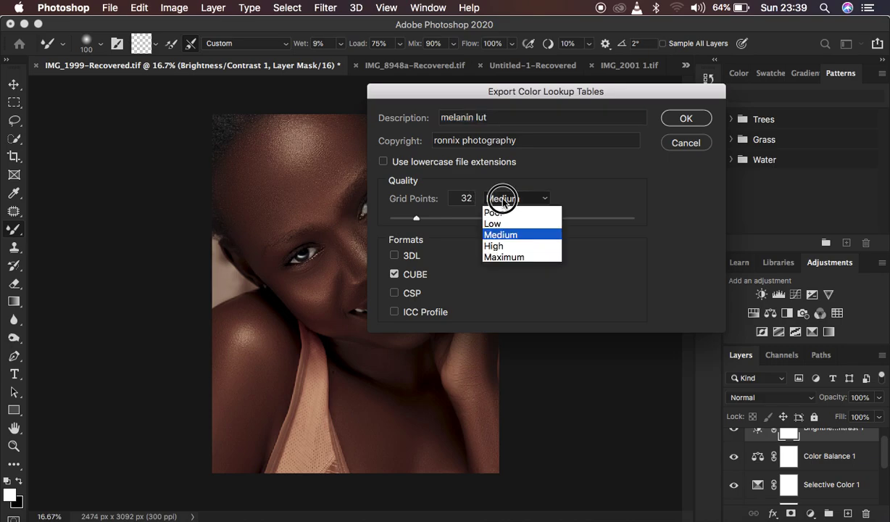
click(510, 237)
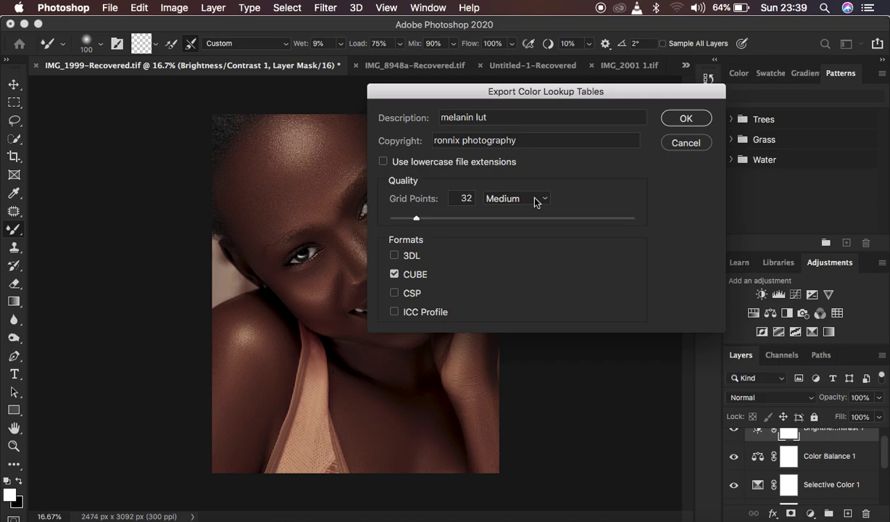
click(681, 121)
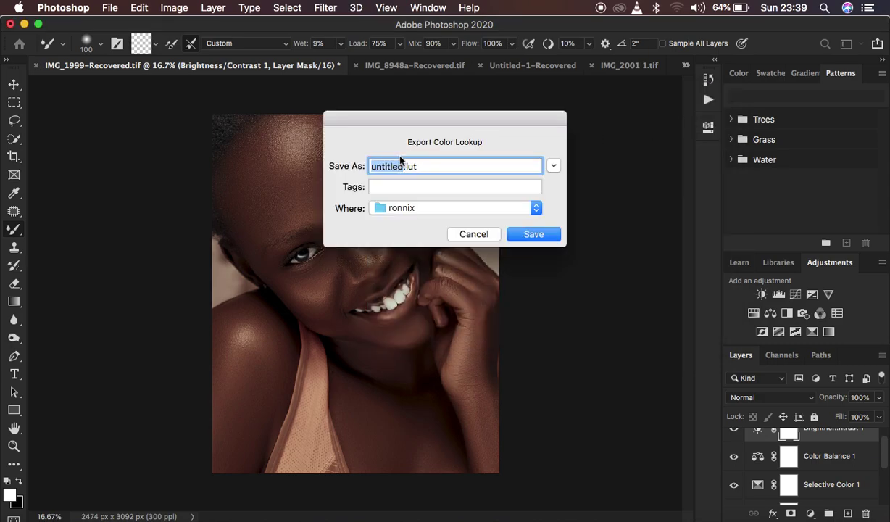
Step: Save the LUT export as 'melanin lut' on the Desktop
text(melanin lut)
click(520, 208)
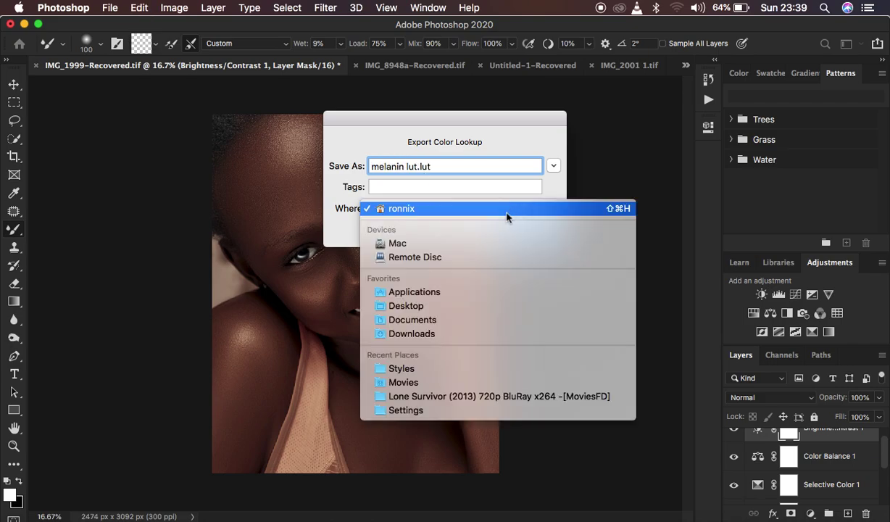
click(424, 305)
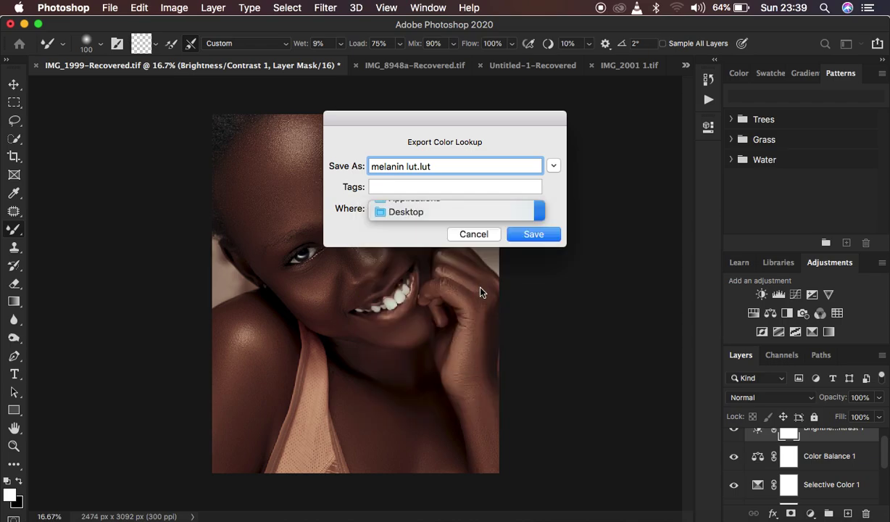
click(531, 236)
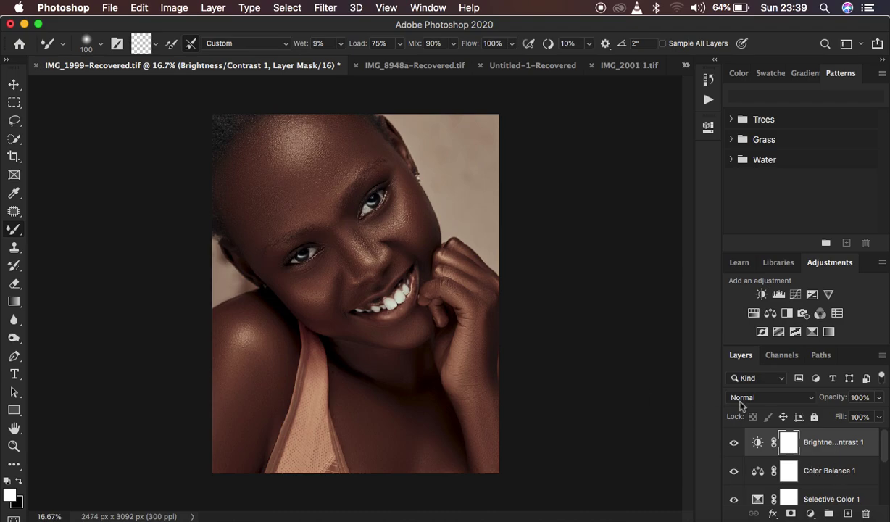
Step: Group all grading adjustment layers into Group 1, hide it, and select the Background layer
scroll(777, 462, down, 5)
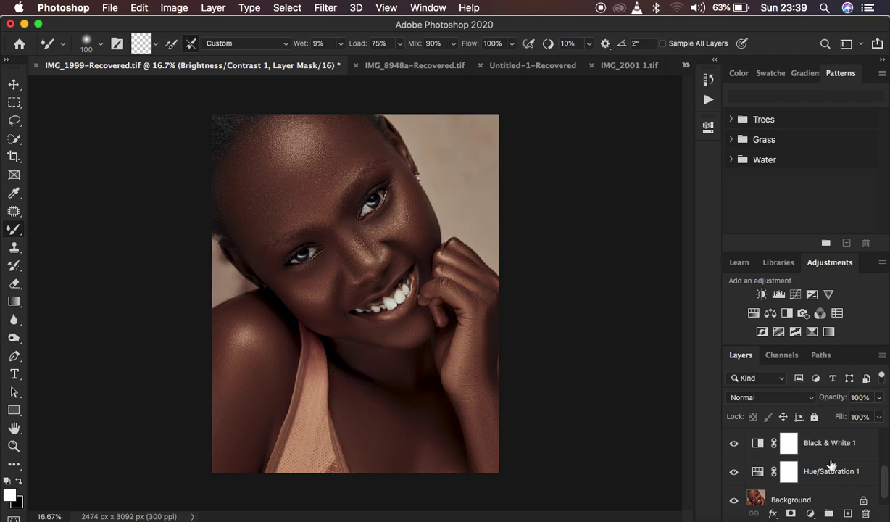
scroll(832, 465, up, 5)
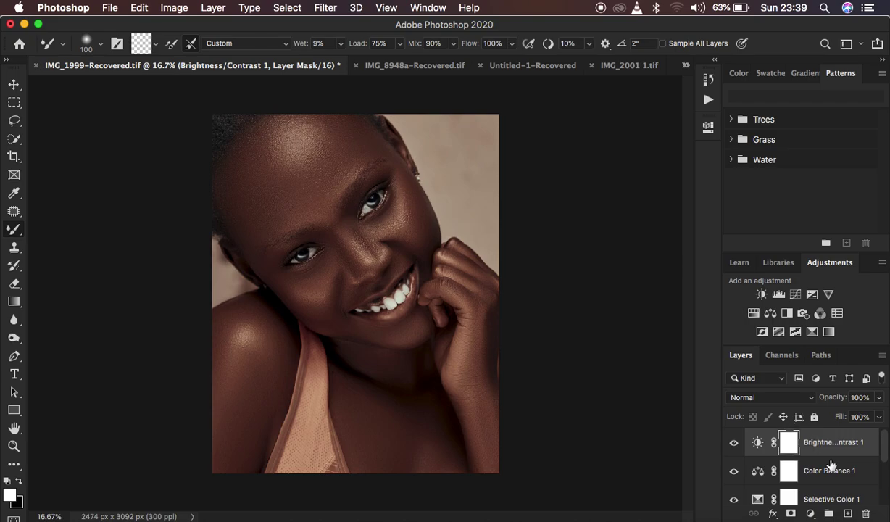
scroll(831, 464, down, 5)
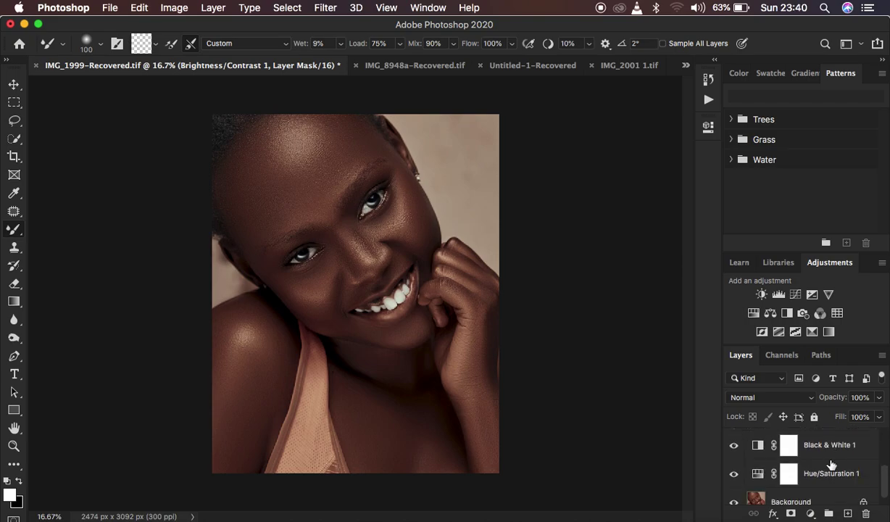
click(831, 475)
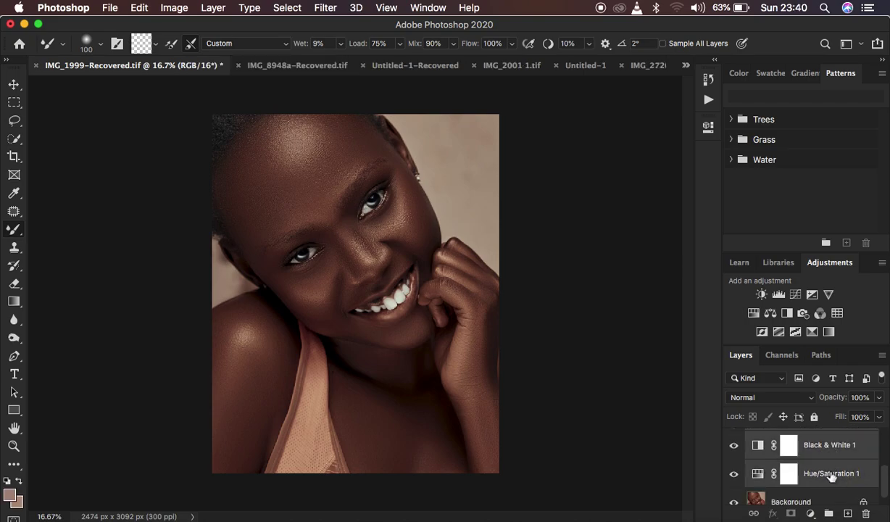
key(super+g)
click(734, 440)
click(794, 459)
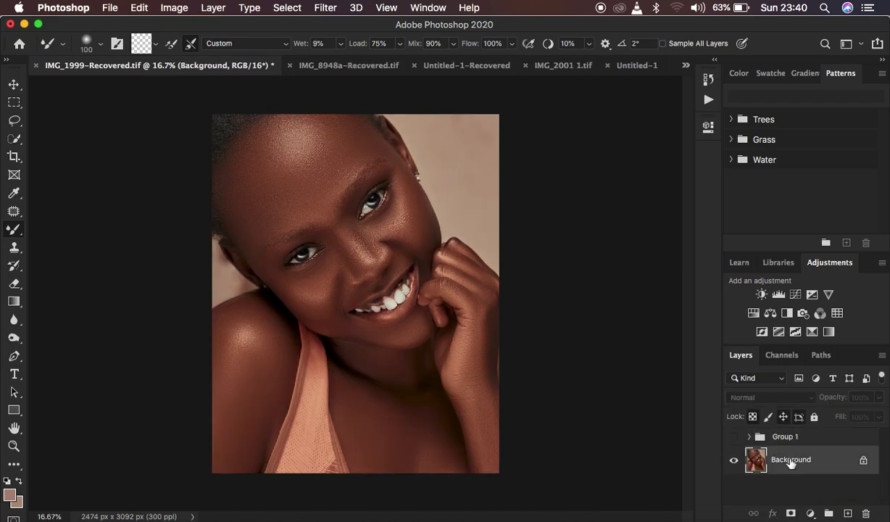
click(810, 513)
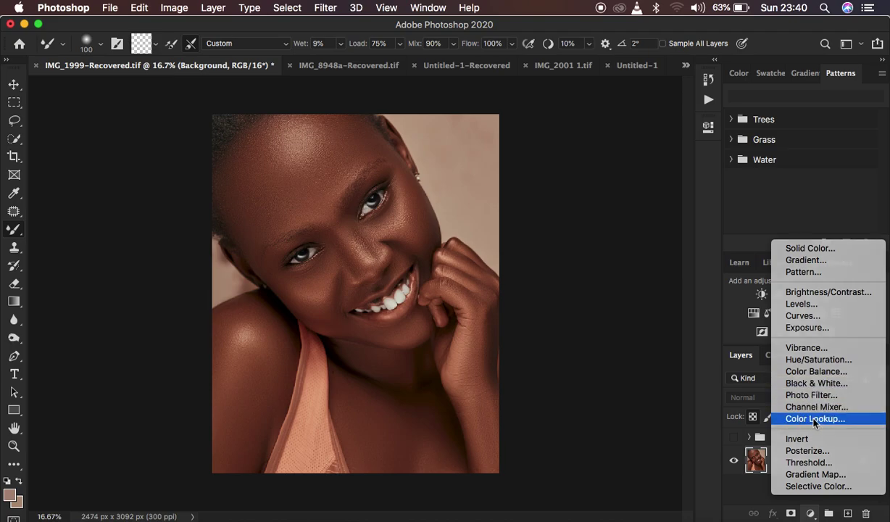
Step: Add a Color Lookup layer loaded with melanin lut.CUBE from the Desktop
click(676, 330)
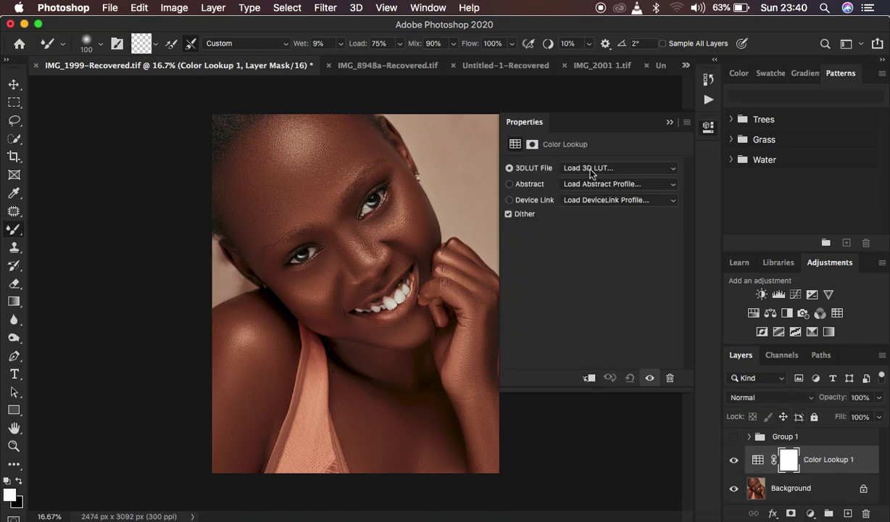
click(591, 168)
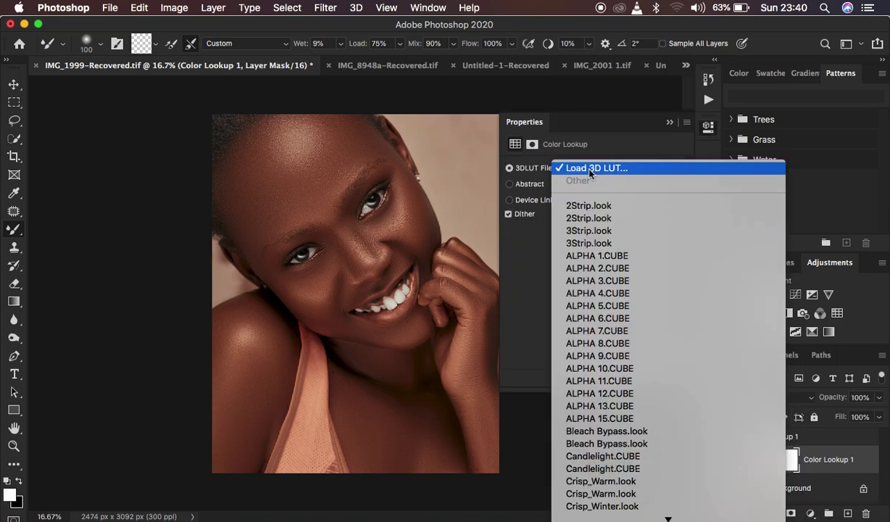
click(533, 162)
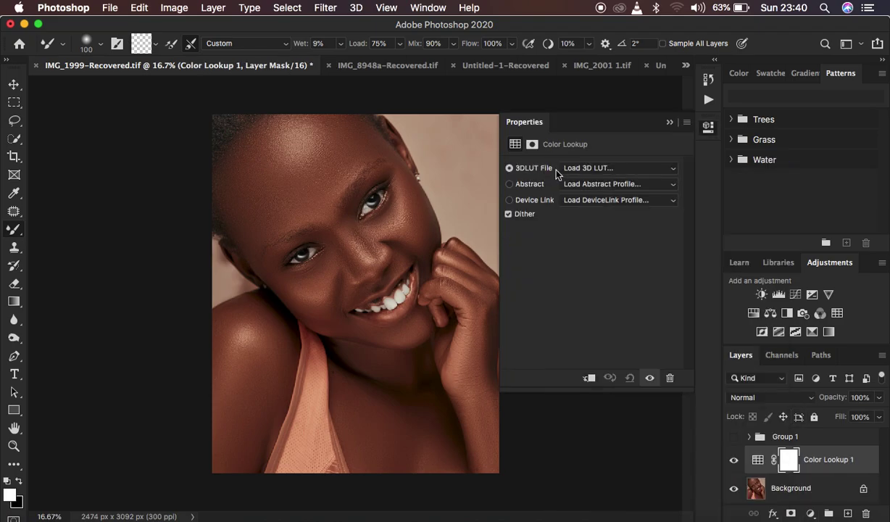
click(583, 171)
click(611, 171)
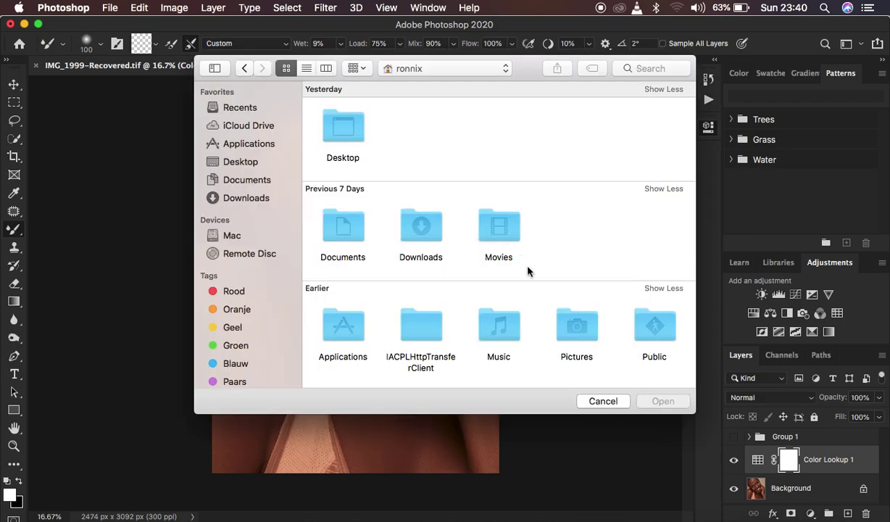
click(246, 162)
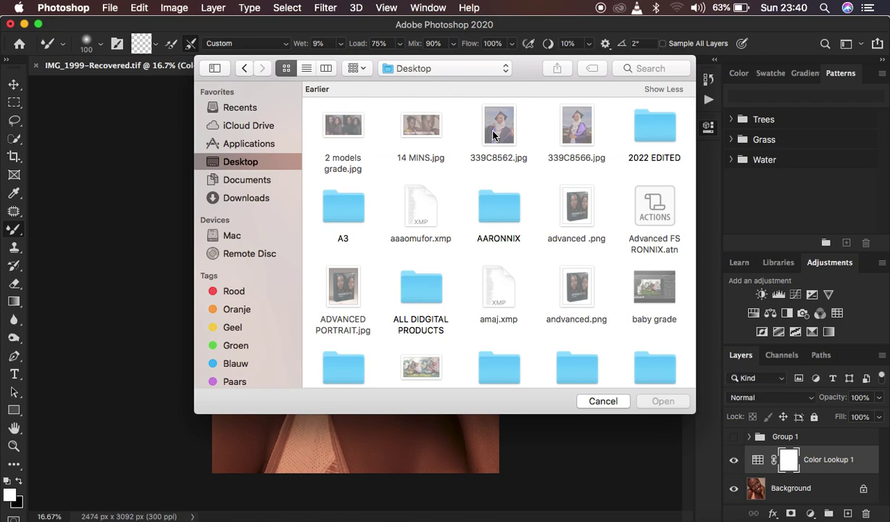
key(m)
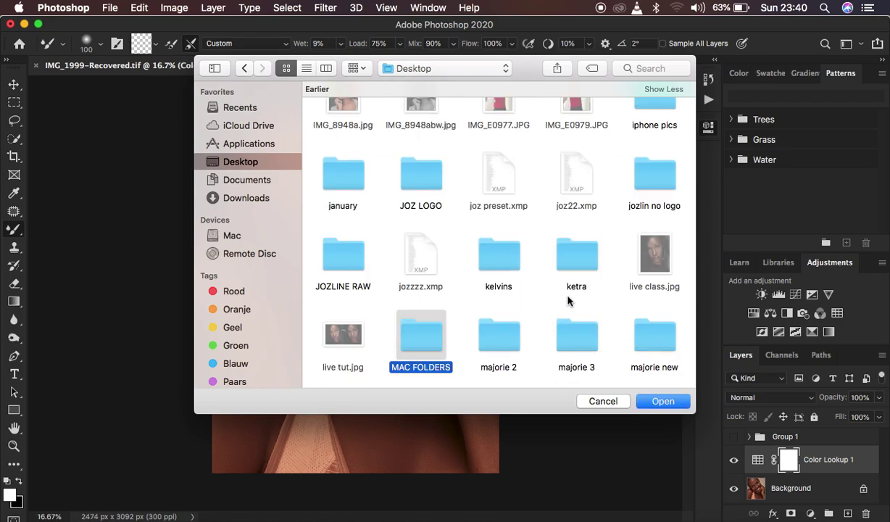
scroll(568, 301, down, 5)
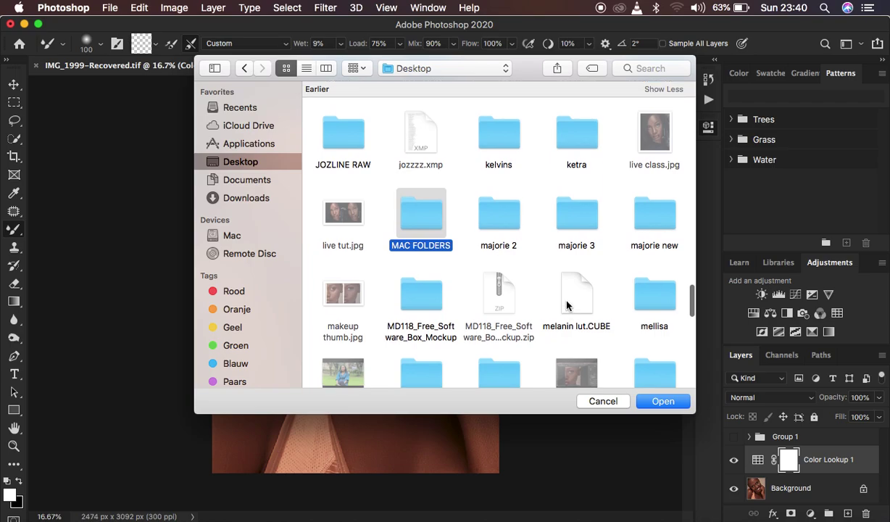
click(567, 305)
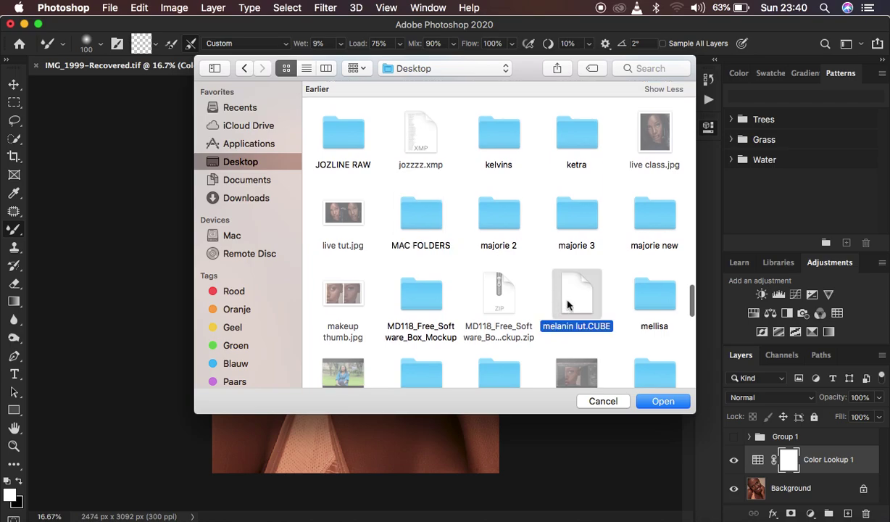
click(654, 403)
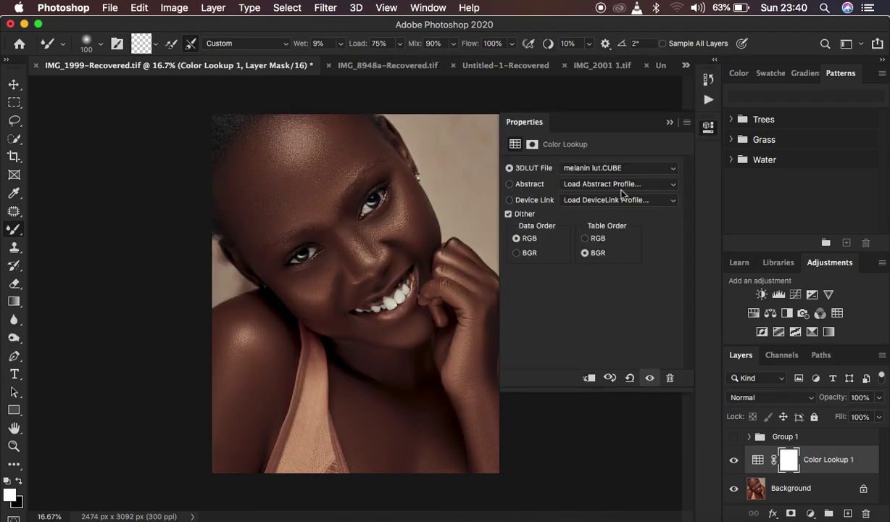
Step: Compare the Color Lookup 1 grade against Group 1's original, leaving Group 1 hidden
click(670, 124)
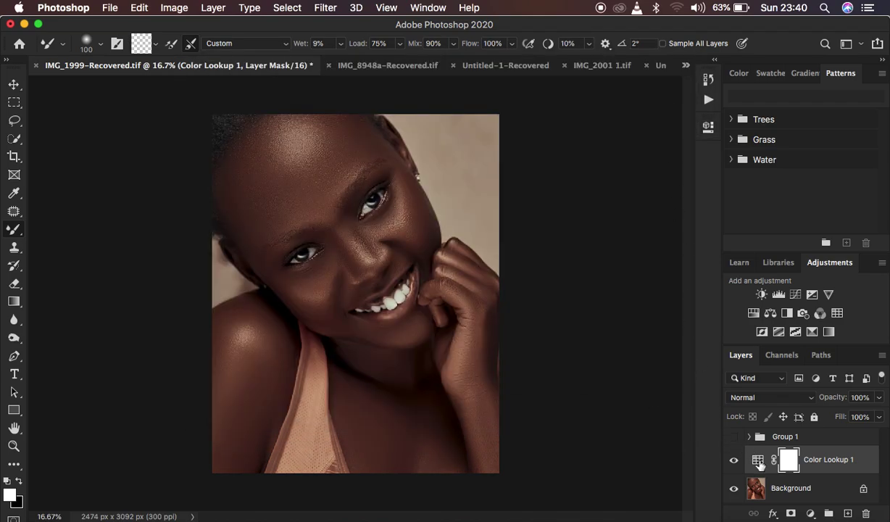
click(734, 461)
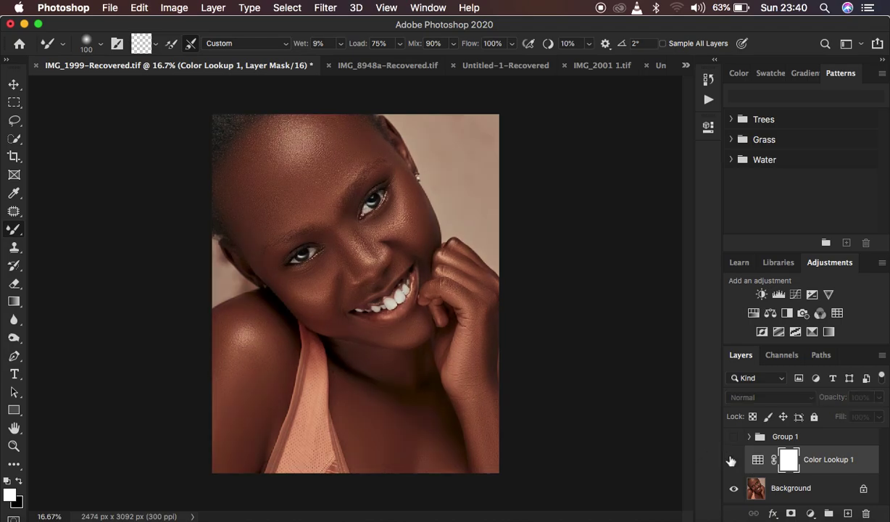
click(733, 460)
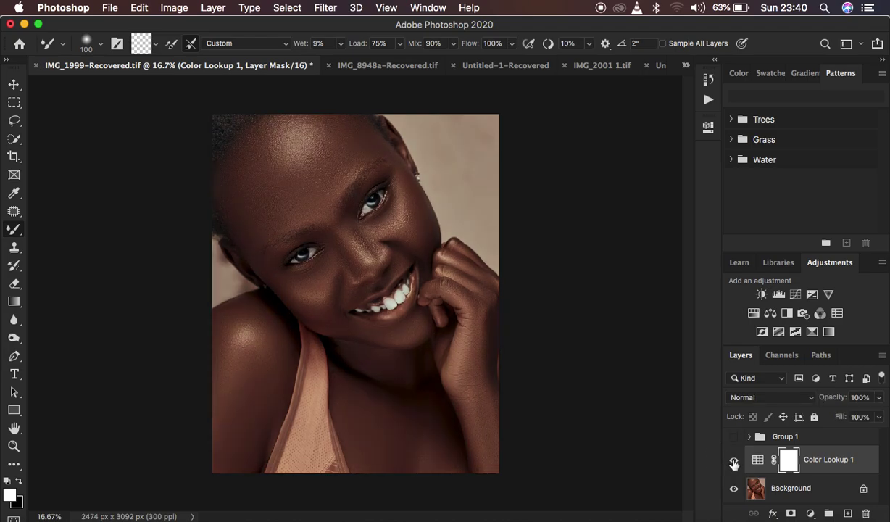
click(734, 460)
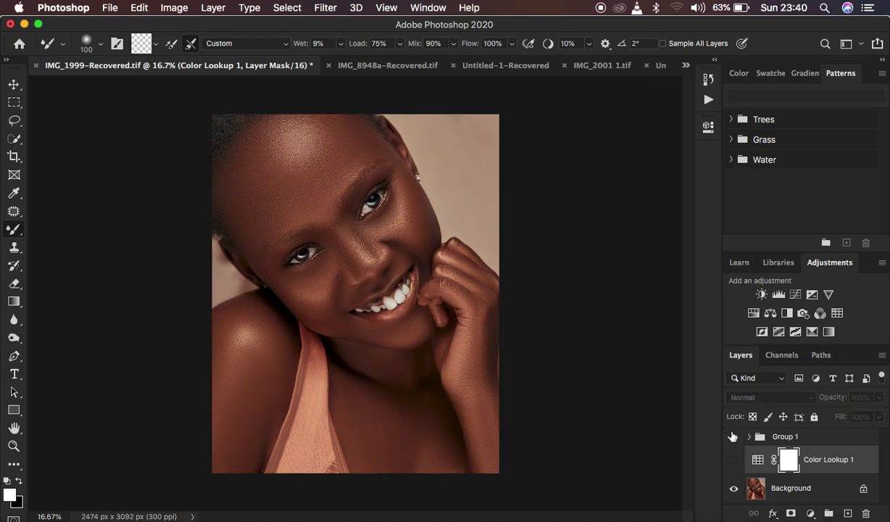
click(733, 437)
click(734, 438)
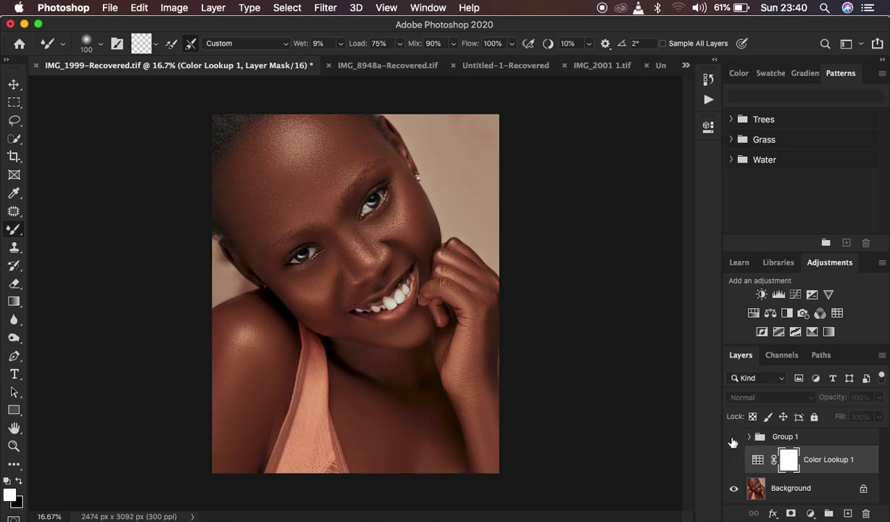
click(733, 440)
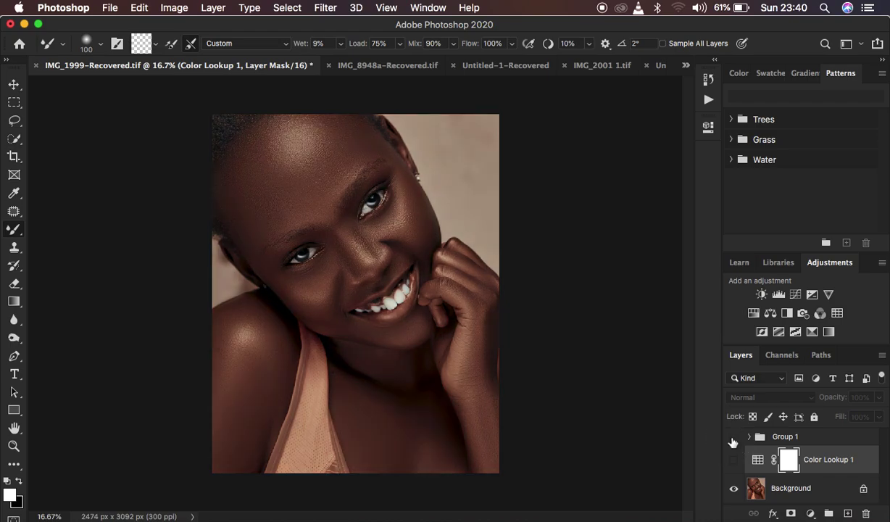
click(735, 440)
click(734, 461)
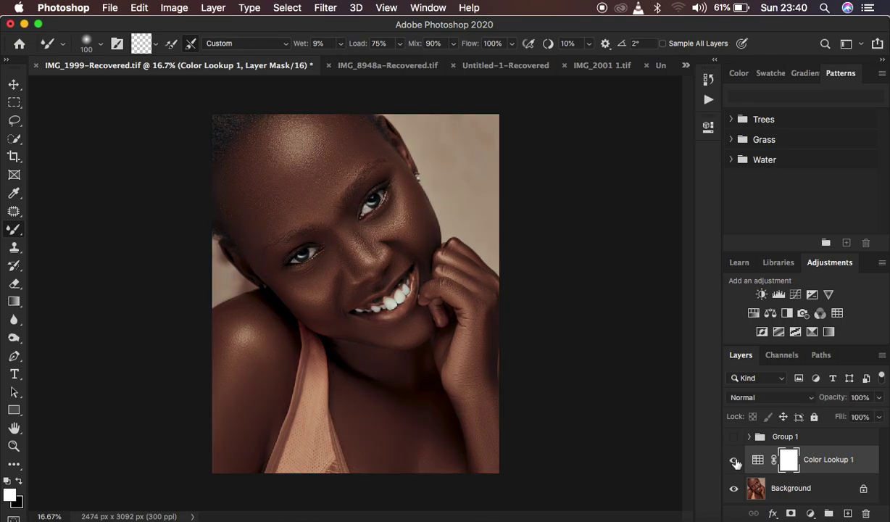
Step: Lower Color Lookup 1's opacity to 79% and check it against the ungraded portrait
drag(832, 398, 821, 403)
click(734, 462)
click(735, 462)
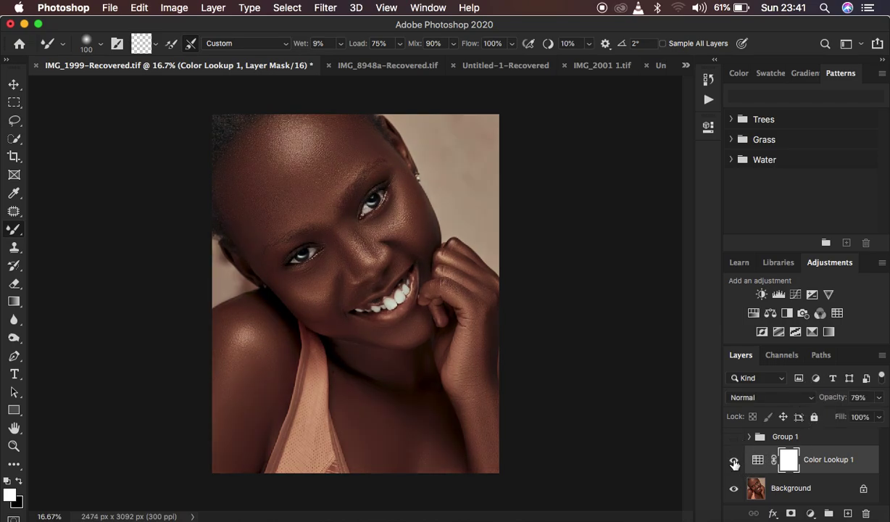